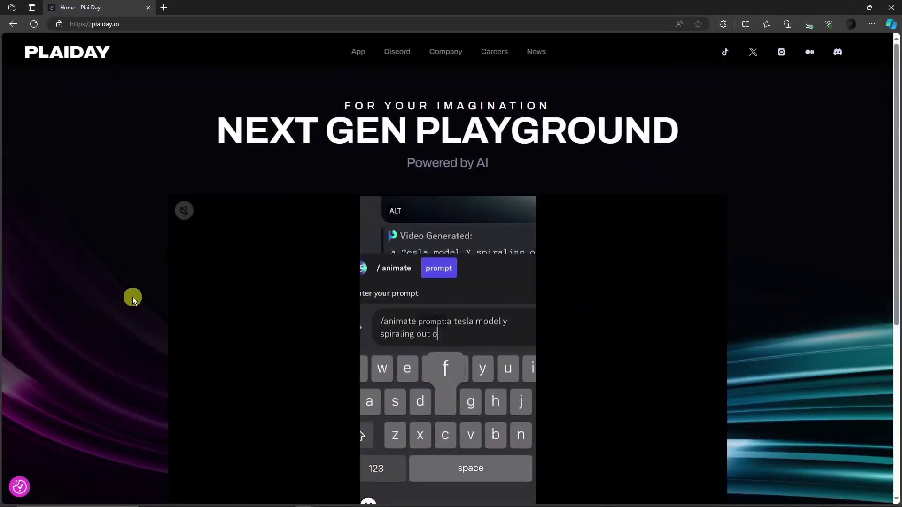
# - Examine the PlaiDay homepage, including its demo video and the app download and video creation options
pyautogui.scroll(-3, 140, 291)
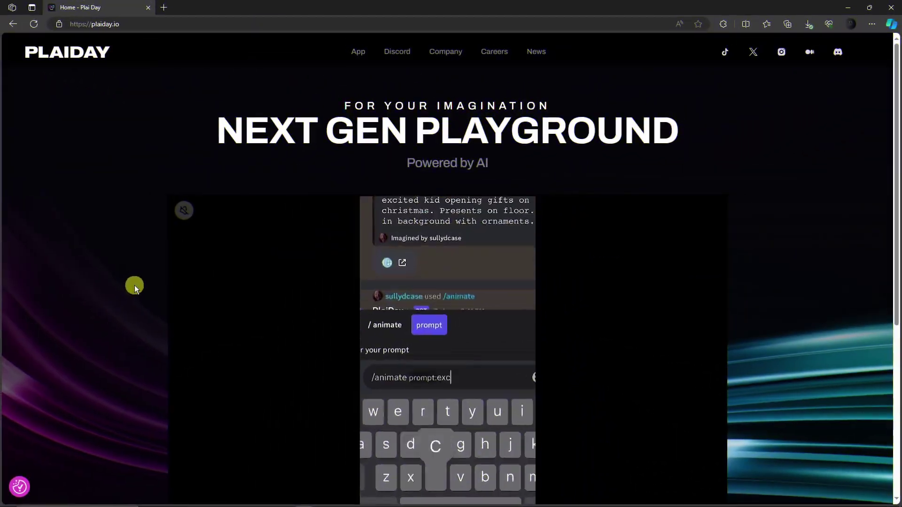
pyautogui.scroll(5, 123, 281)
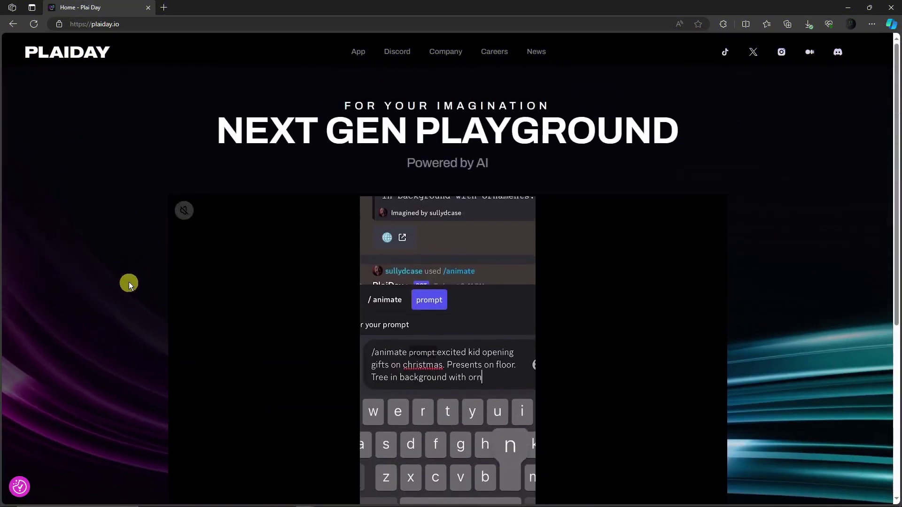
pyautogui.scroll(-4, 144, 291)
pyautogui.scroll(4, 144, 291)
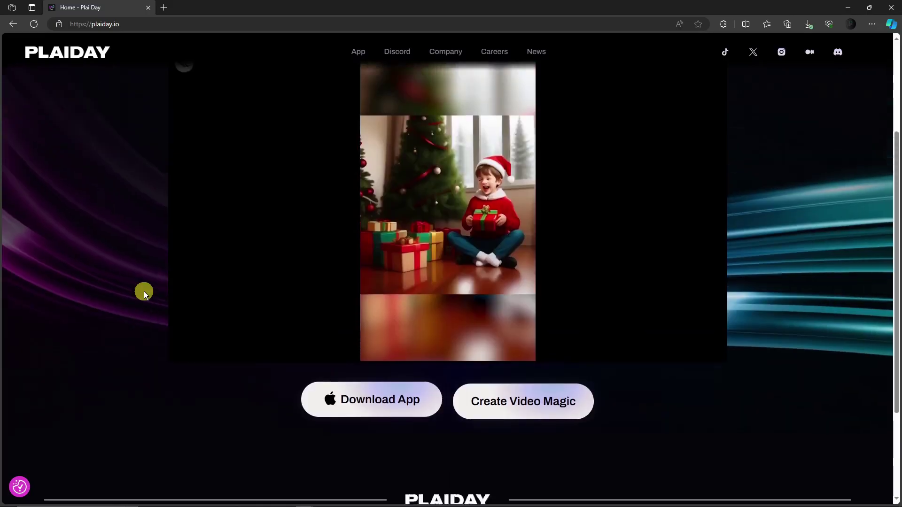
pyautogui.scroll(-3, 143, 291)
pyautogui.scroll(3, 143, 291)
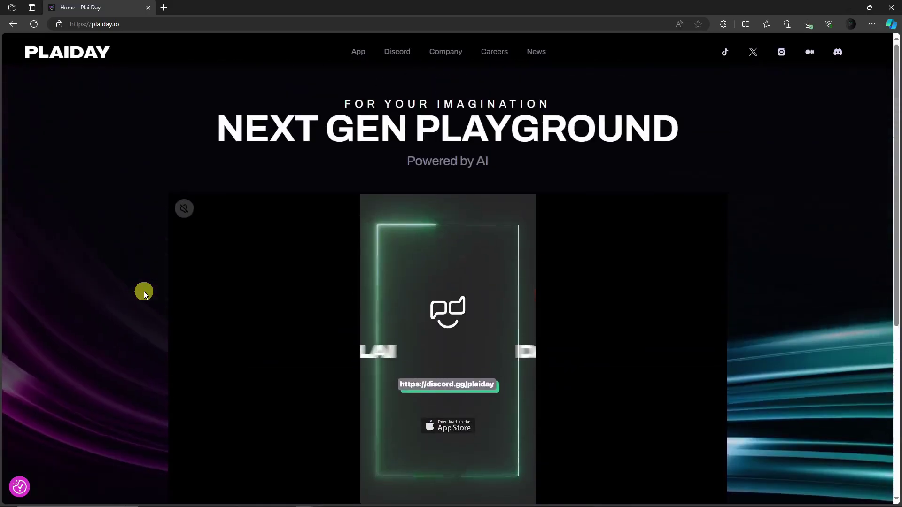
pyautogui.scroll(-4, 144, 291)
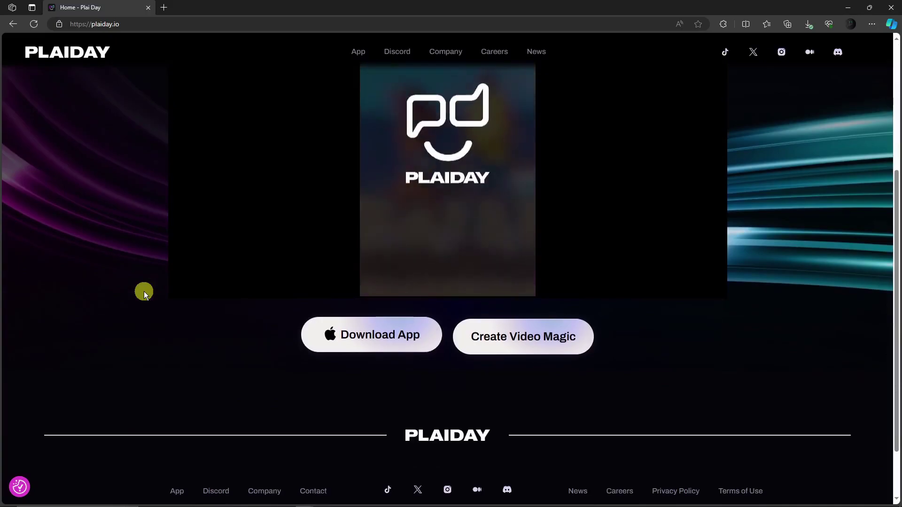
pyautogui.scroll(4, 179, 300)
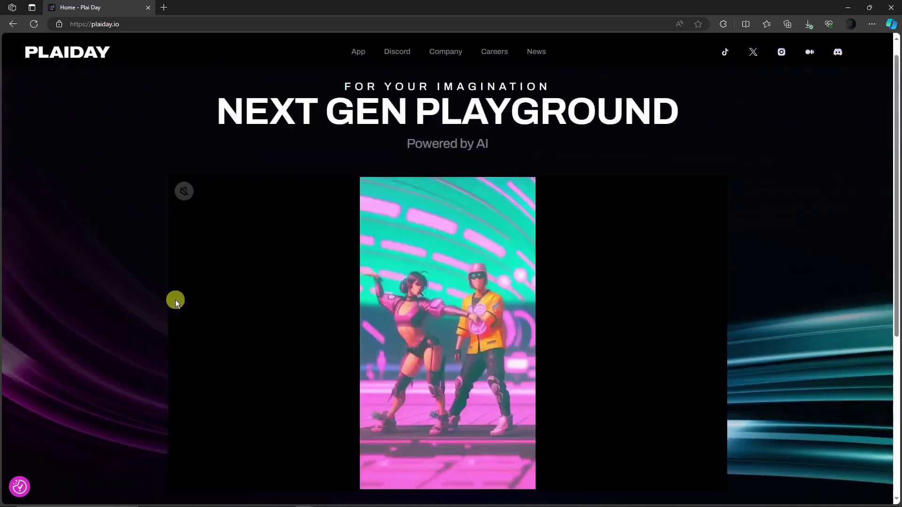
pyautogui.scroll(-3, 170, 300)
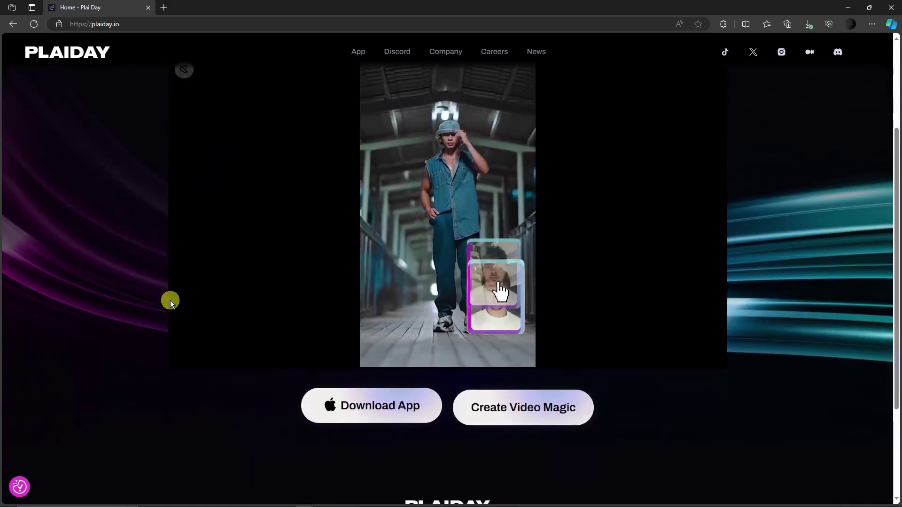
pyautogui.scroll(2, 170, 300)
pyautogui.scroll(1, 170, 300)
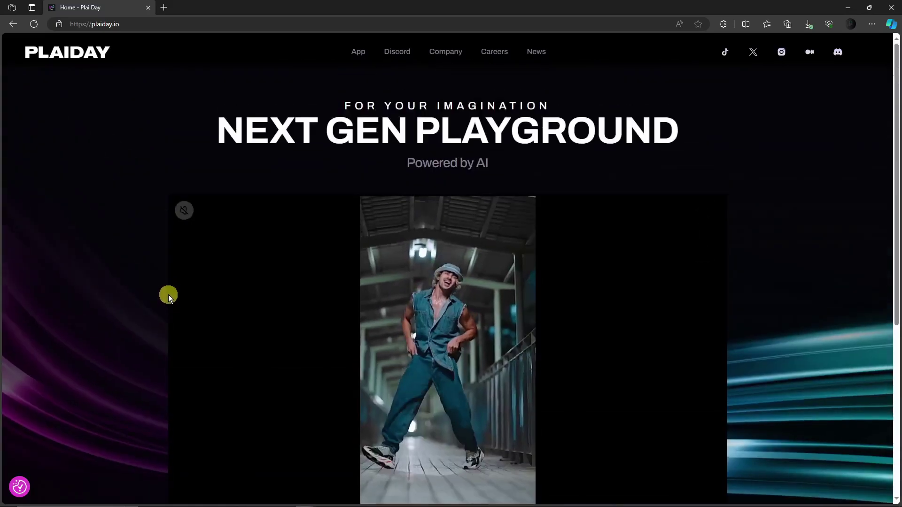
pyautogui.scroll(-3, 150, 286)
pyautogui.scroll(3, 150, 285)
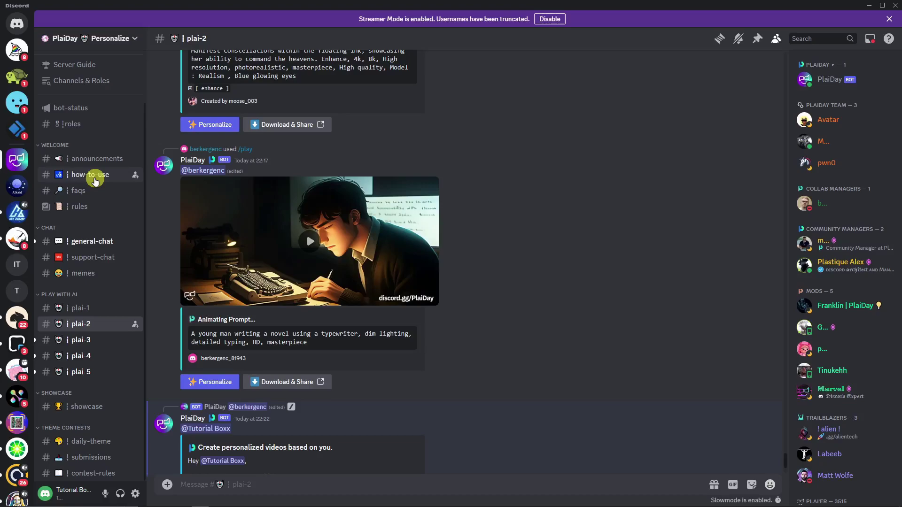
# - Switch to Discord and read the PlaiDay server's how-to-use channel for the video creation and Personalize instructions
pyautogui.click(94, 181)
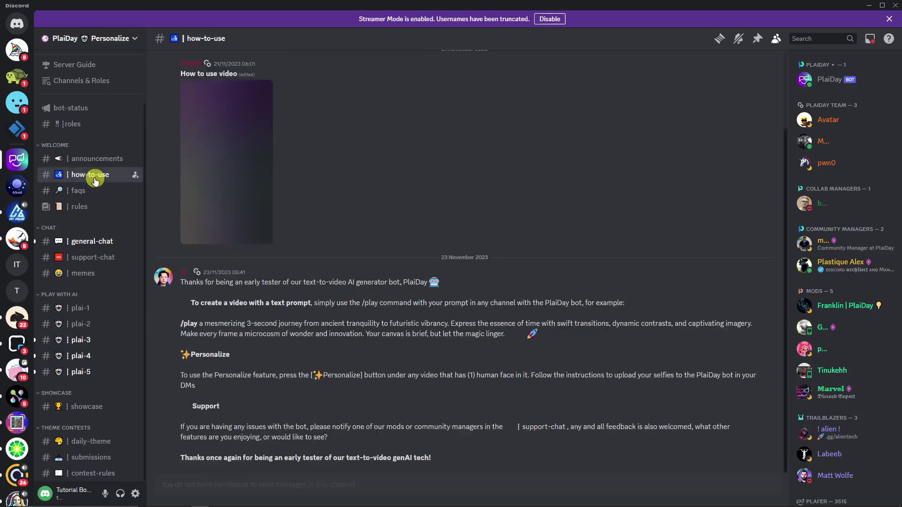
pyautogui.scroll(-3, 255, 235)
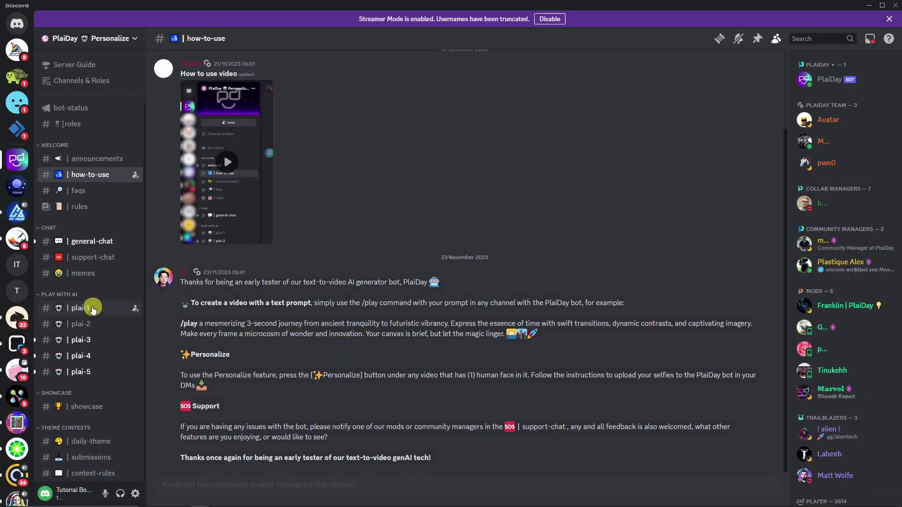
# - In the plai-5 channel, start a /play command with the prompt "A young man in a coffee shop,"
pyautogui.click(92, 372)
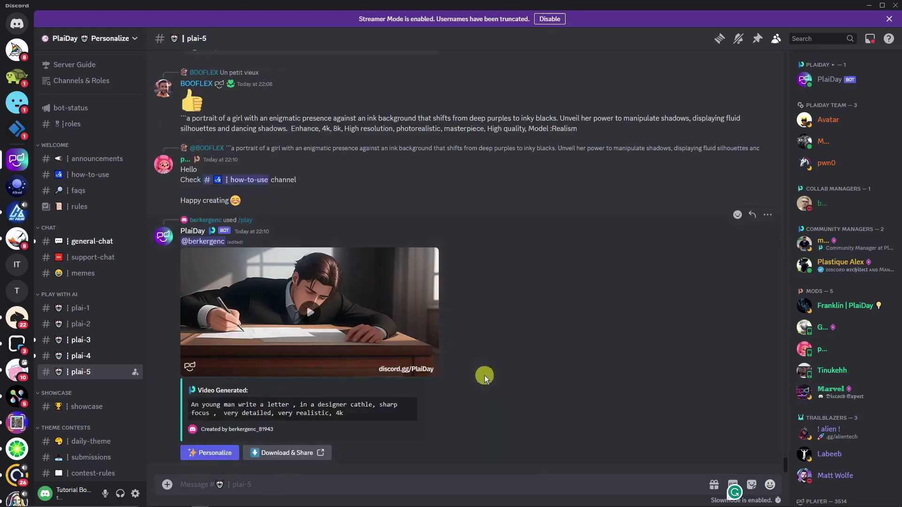
pyautogui.write('/play')
pyautogui.press('Tab')
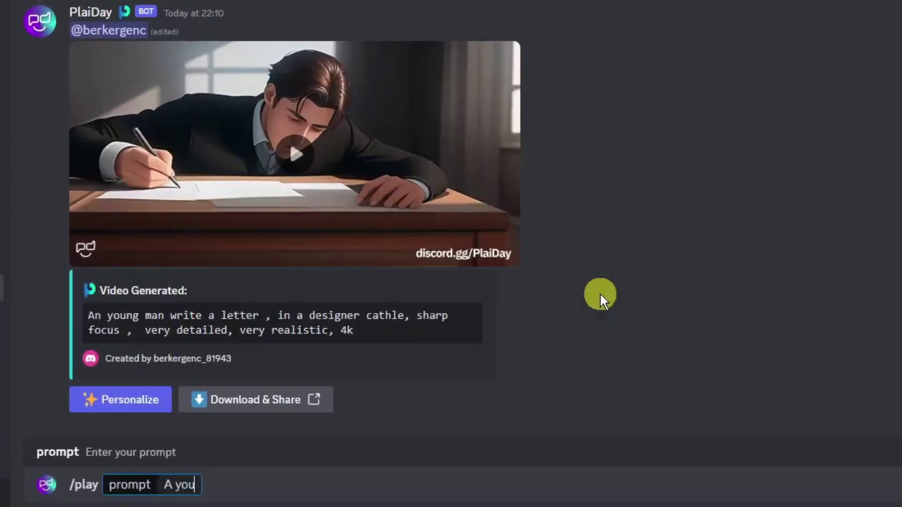
pyautogui.write('A young man')
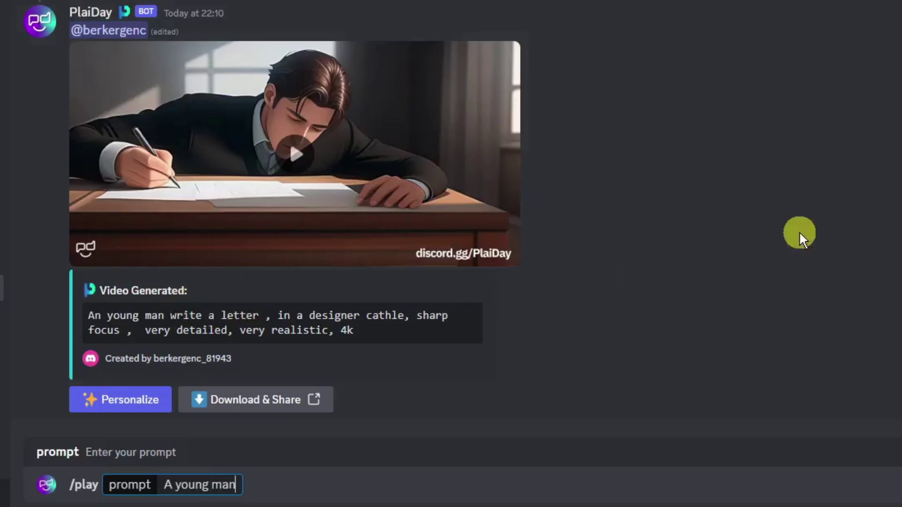
pyautogui.write(' in a coffees ')
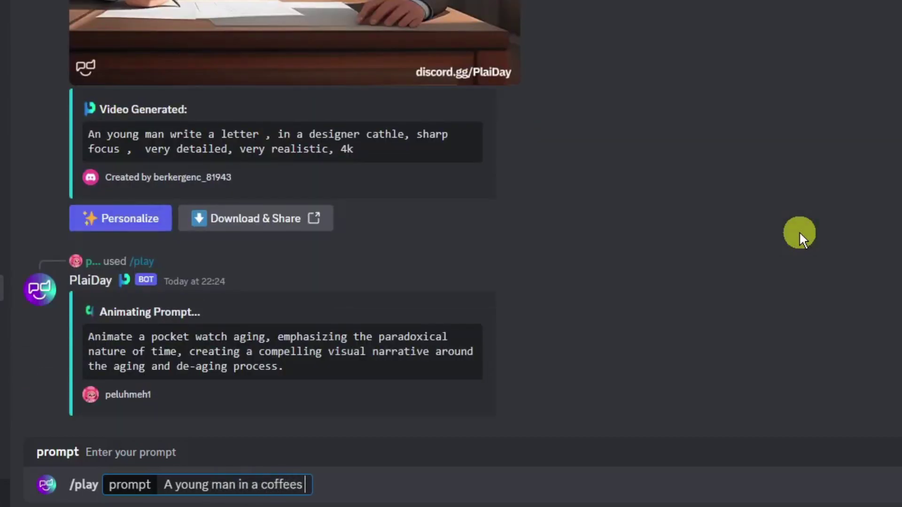
pyautogui.write('hop,')
pyautogui.press('BackSpace')
pyautogui.press('BackSpace')
pyautogui.press('BackSpace')
pyautogui.write('hop,')
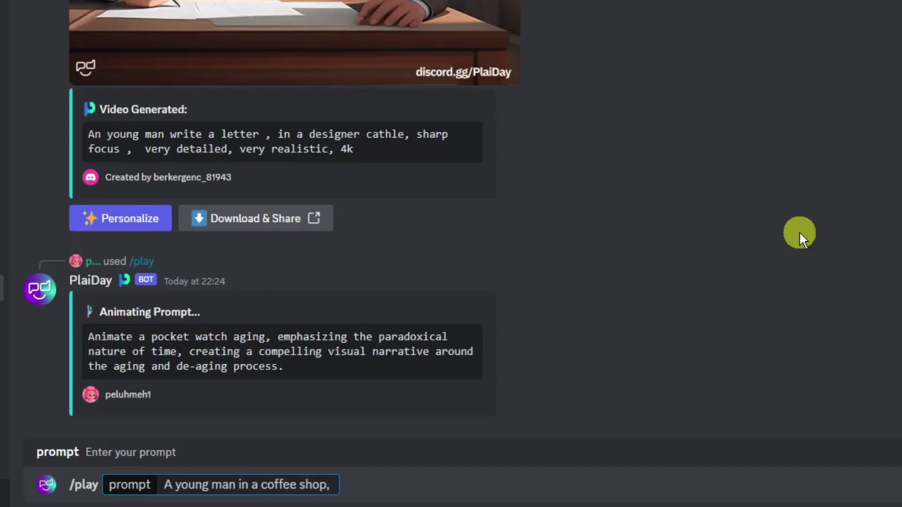
# - Extend the prompt with "with a mug, close up, very detailed, very realistic, 4k" and submit it
pyautogui.write(' with a mug')
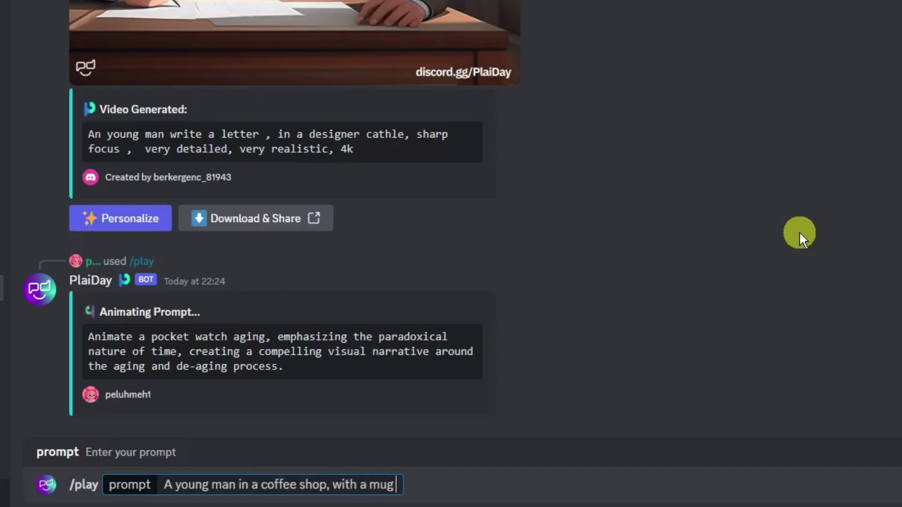
pyautogui.write(', close up')
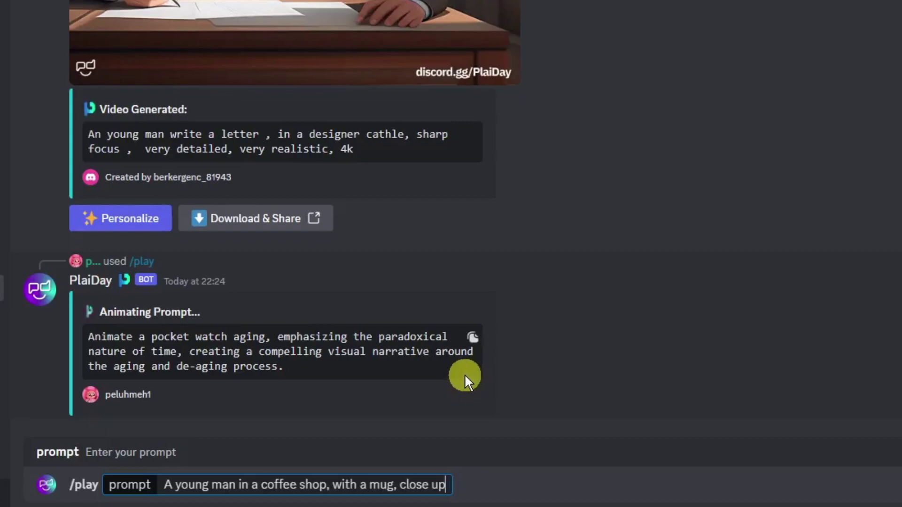
pyautogui.write(', very e')
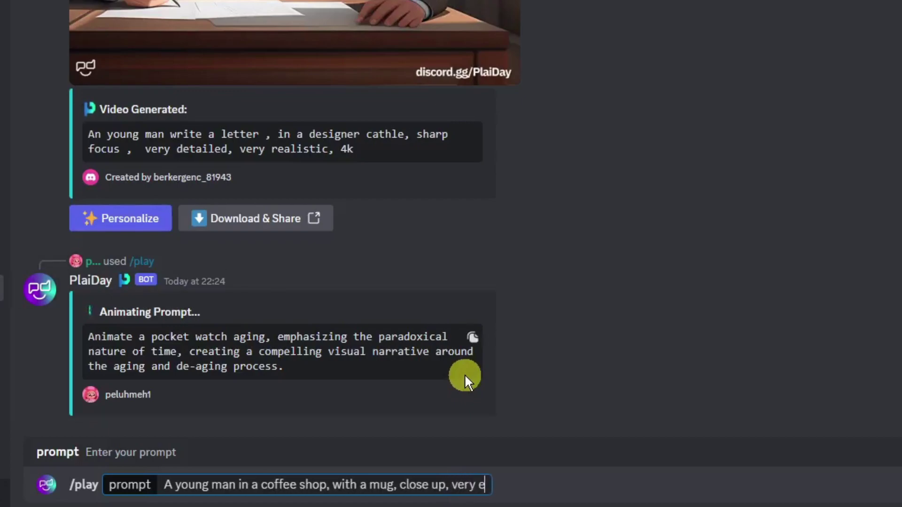
pyautogui.press('BackSpace')
pyautogui.write('detailed')
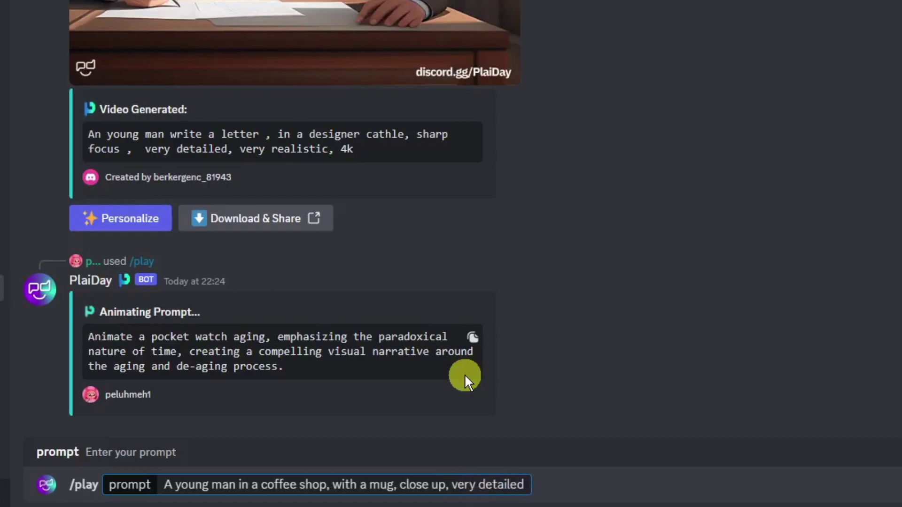
pyautogui.write(', very r')
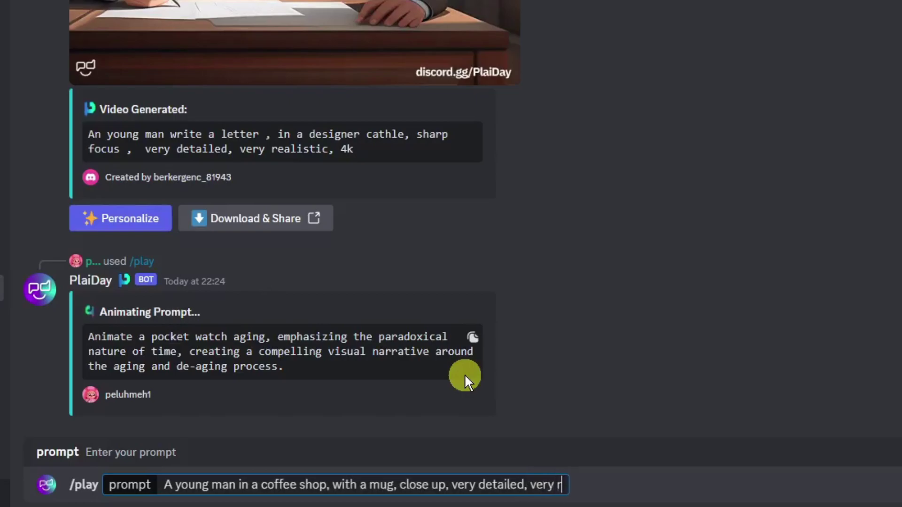
pyautogui.write('ealistic')
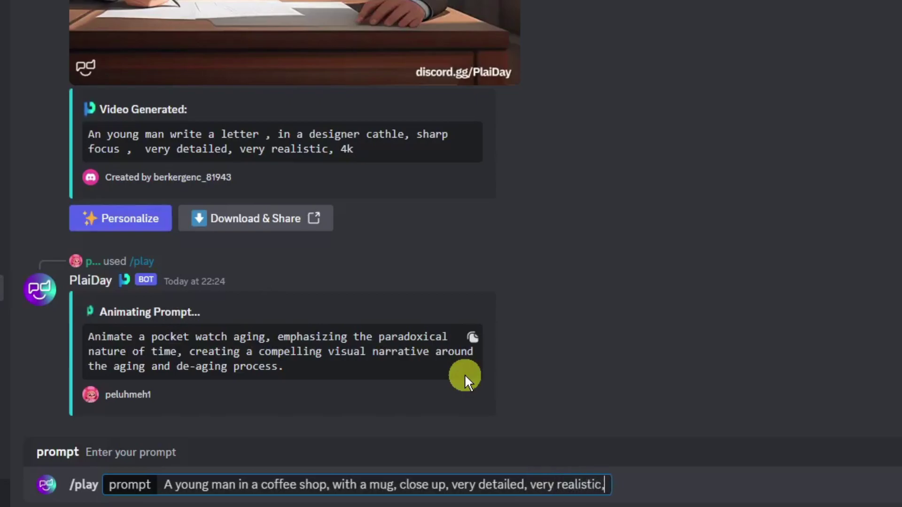
pyautogui.write(', 4k')
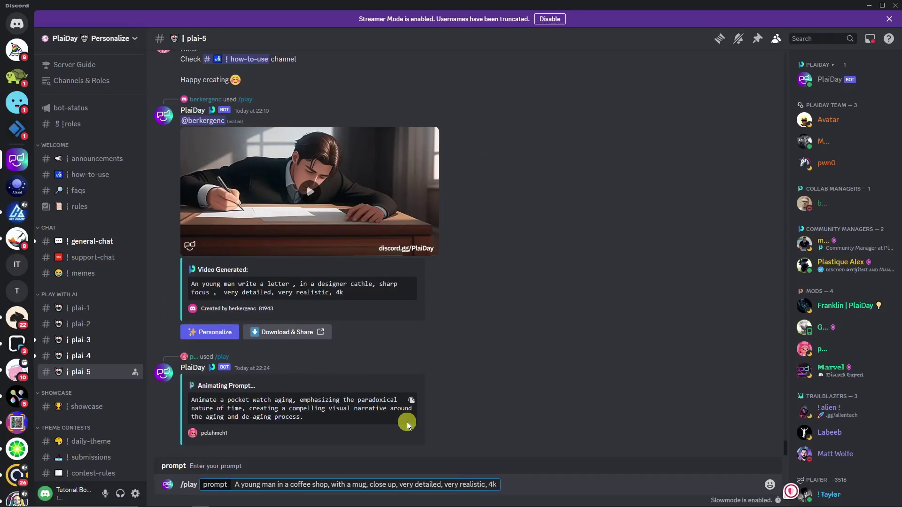
pyautogui.press('Return')
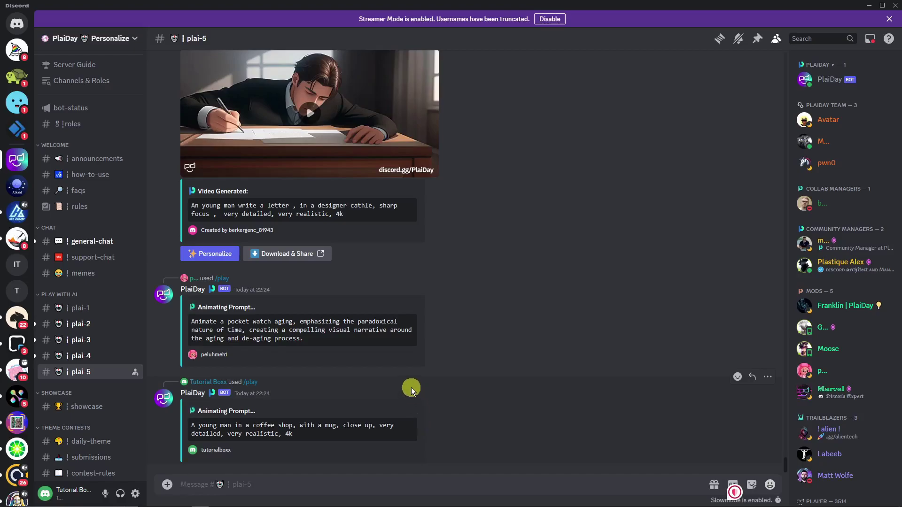
# - Play the generated video of the young man writing a letter, and pause it
pyautogui.scroll(2, 411, 387)
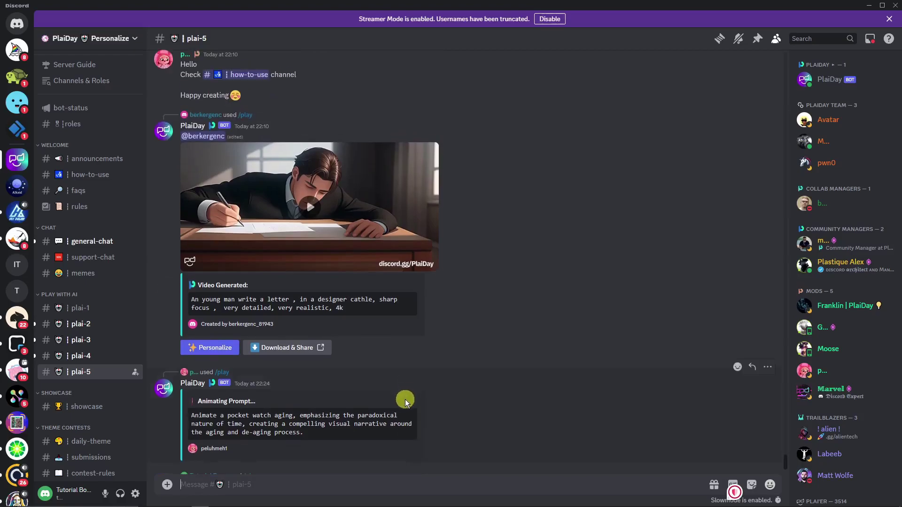
pyautogui.scroll(1, 403, 405)
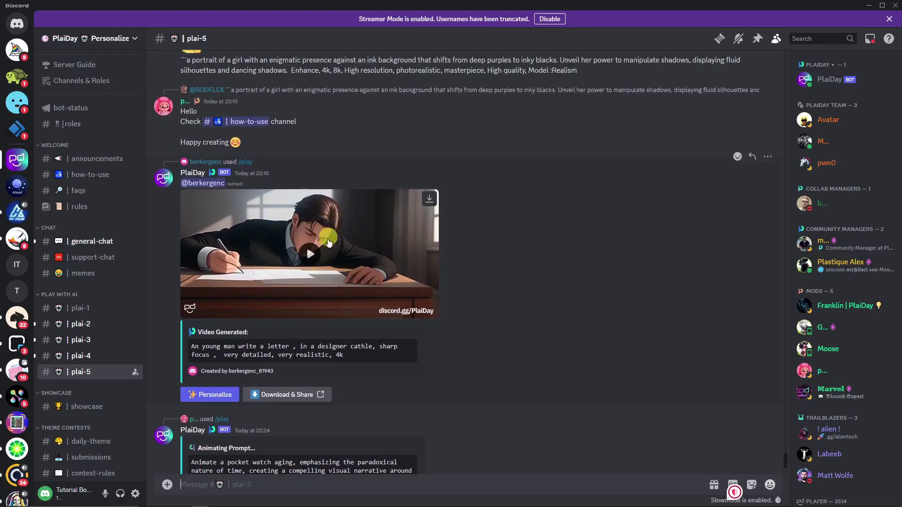
pyautogui.click(310, 253)
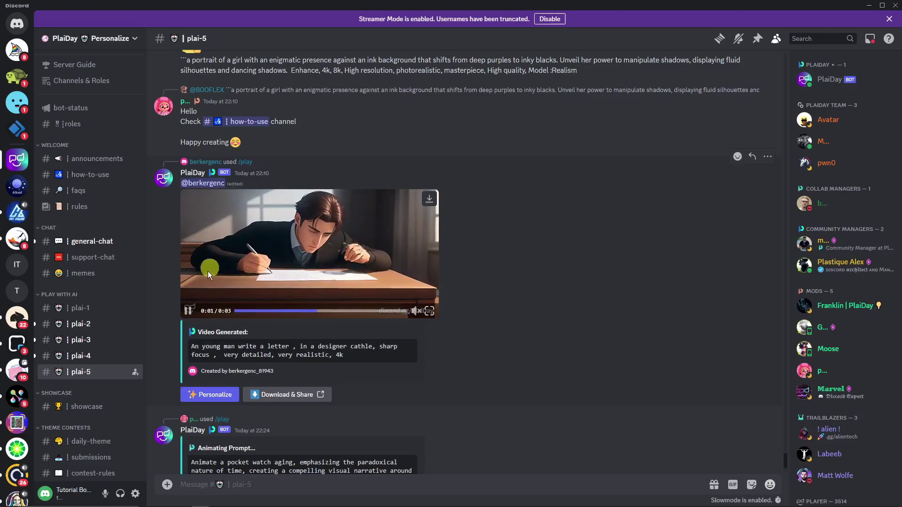
pyautogui.click(189, 311)
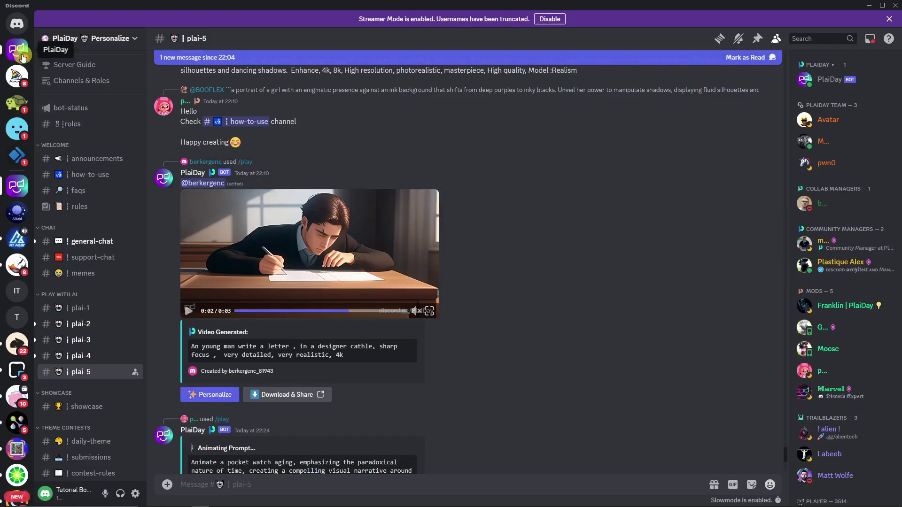
# - Run PlaiDay's /me command for adding personalized images and open the direct message from the PlaiDay bot
pyautogui.click(297, 484)
pyautogui.write('/me')
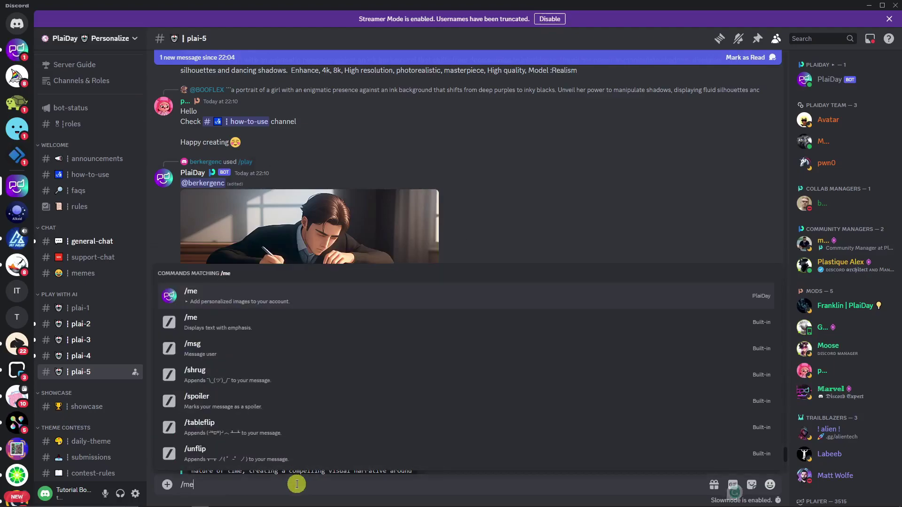
pyautogui.click(236, 299)
pyautogui.press('Return')
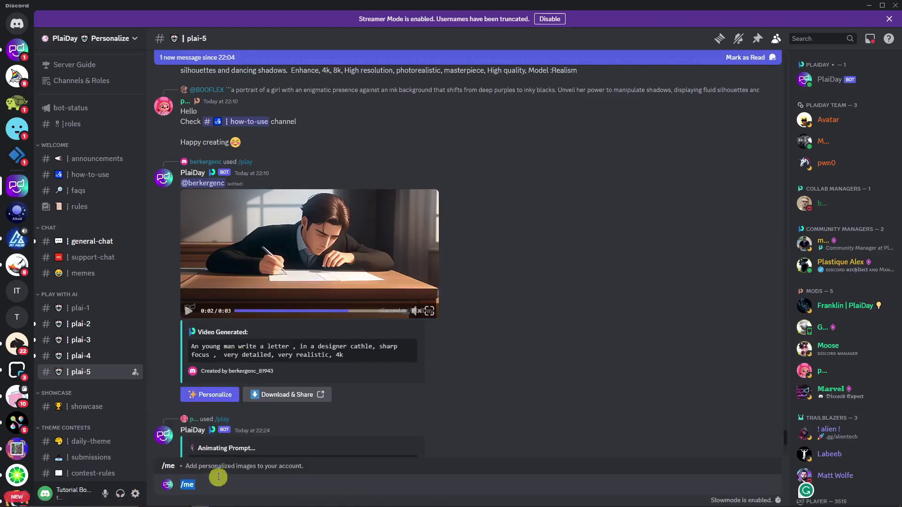
pyautogui.click(12, 50)
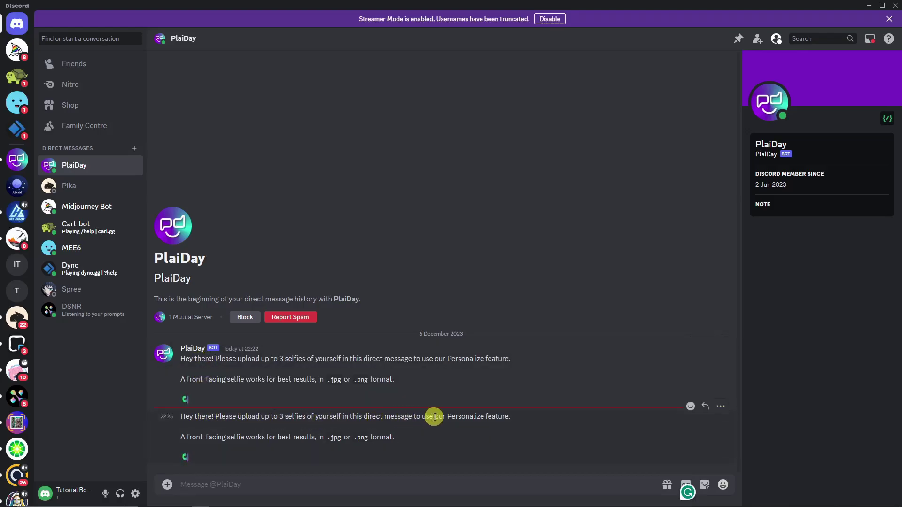
# - Send the last three Absolute_Reality portrait images from the Downloads folder to PlaiDay and accept its user agreement
pyautogui.click(167, 483)
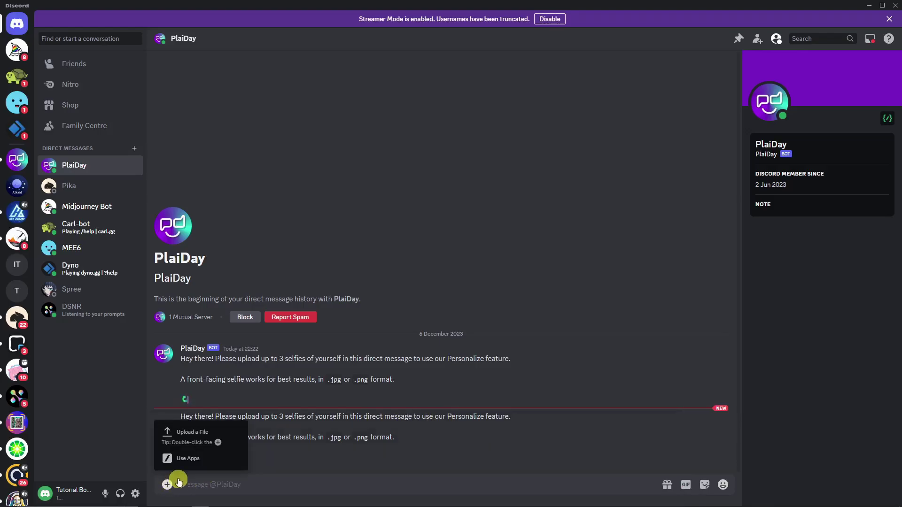
pyautogui.click(205, 433)
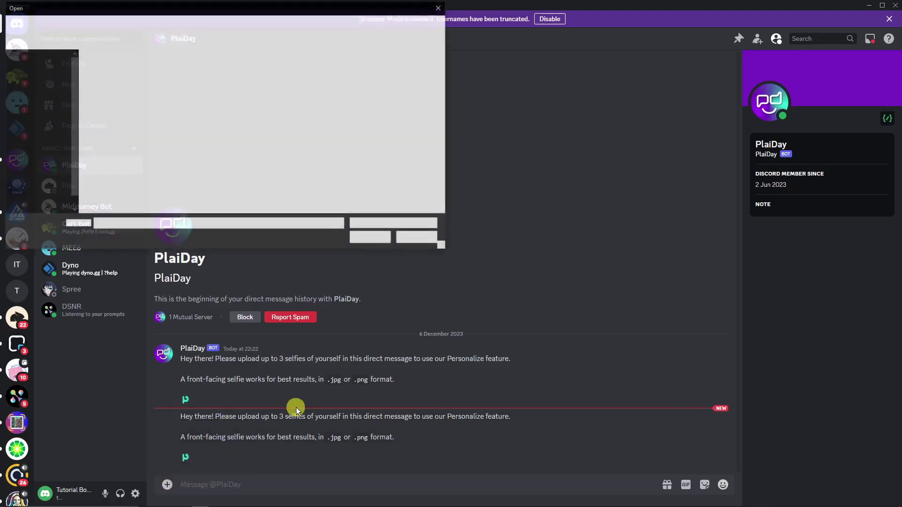
pyautogui.click(52, 67)
pyautogui.moveTo(216, 10); pyautogui.dragTo(244, 35)
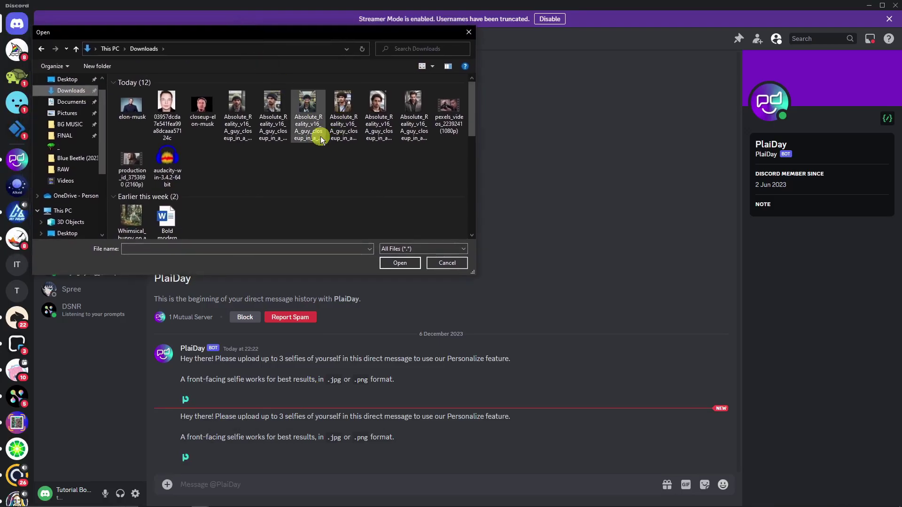
pyautogui.click(343, 117)
pyautogui.keyDown('ctrl'); pyautogui.click(378, 118); pyautogui.keyUp('ctrl')
pyautogui.keyDown('ctrl'); pyautogui.click(413, 117); pyautogui.keyUp('ctrl')
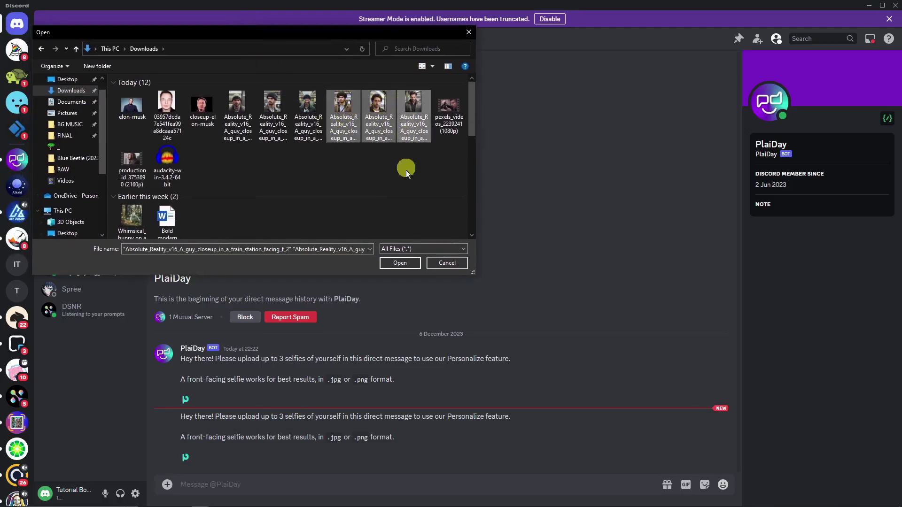
pyautogui.click(400, 263)
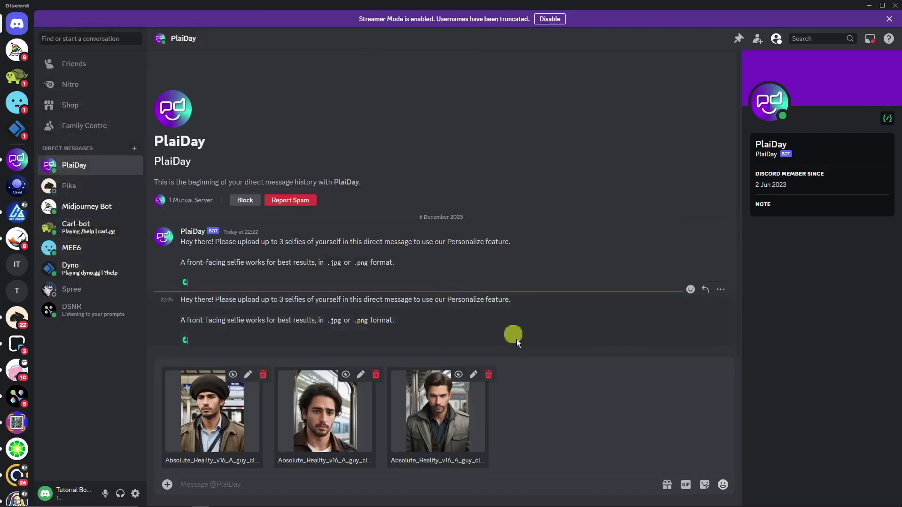
pyautogui.press('Return')
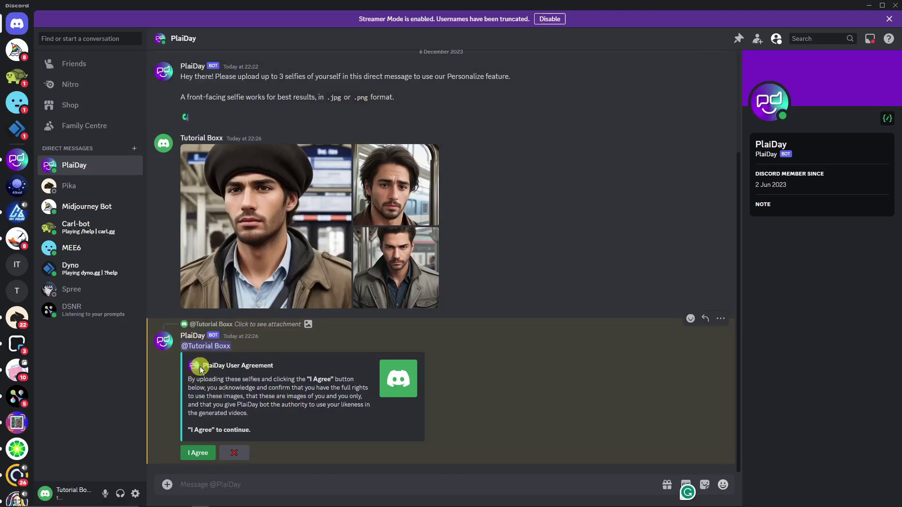
pyautogui.click(196, 451)
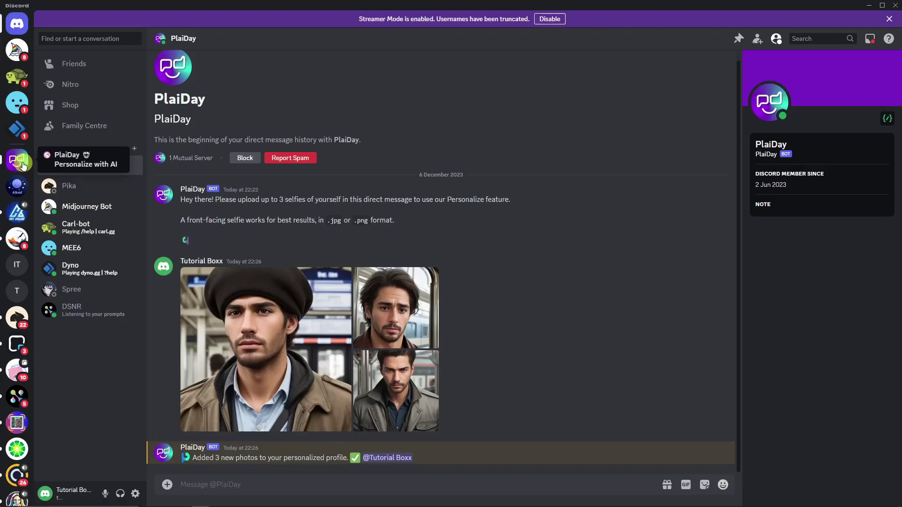
# - Return to the plai-5 channel, personalize the video of the young man writing a letter and play the personalized version
pyautogui.click(18, 162)
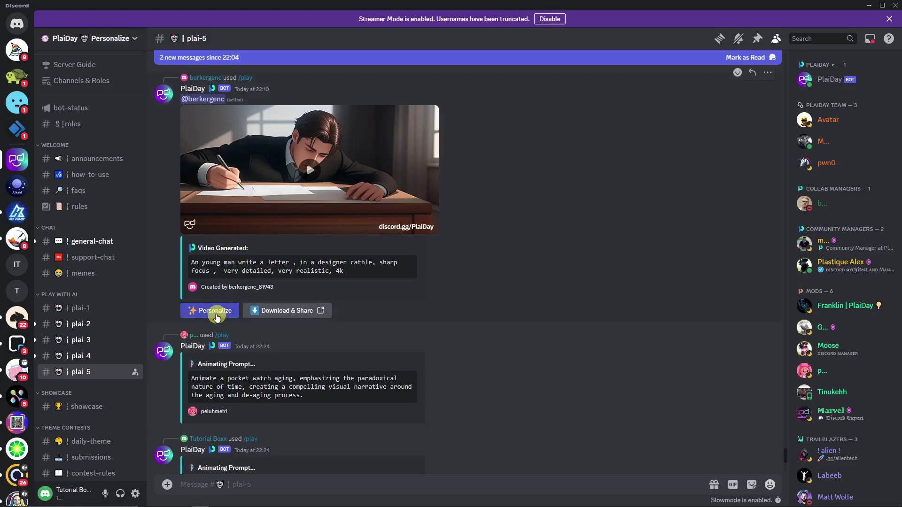
pyautogui.click(222, 314)
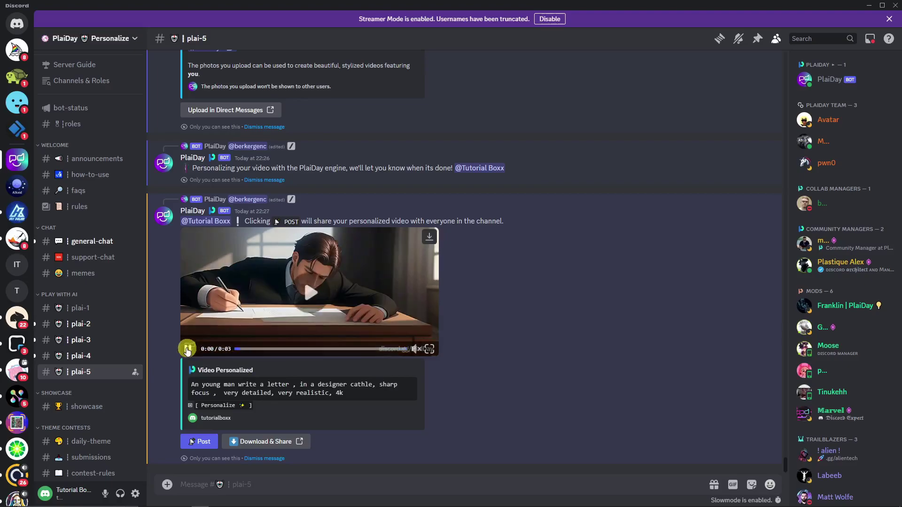
pyautogui.click(227, 318)
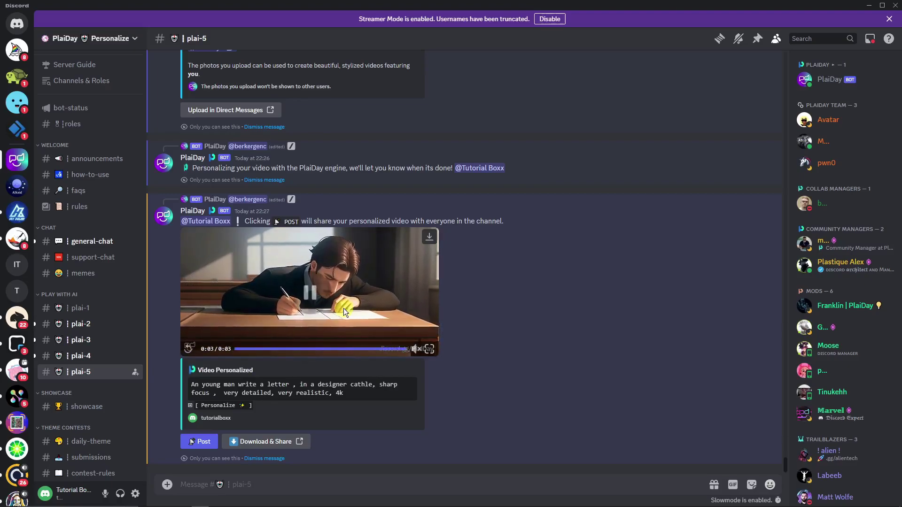
# - Play the original letter-writing video to compare it with the personalized version
pyautogui.scroll(10, 338, 353)
pyautogui.scroll(12, 341, 353)
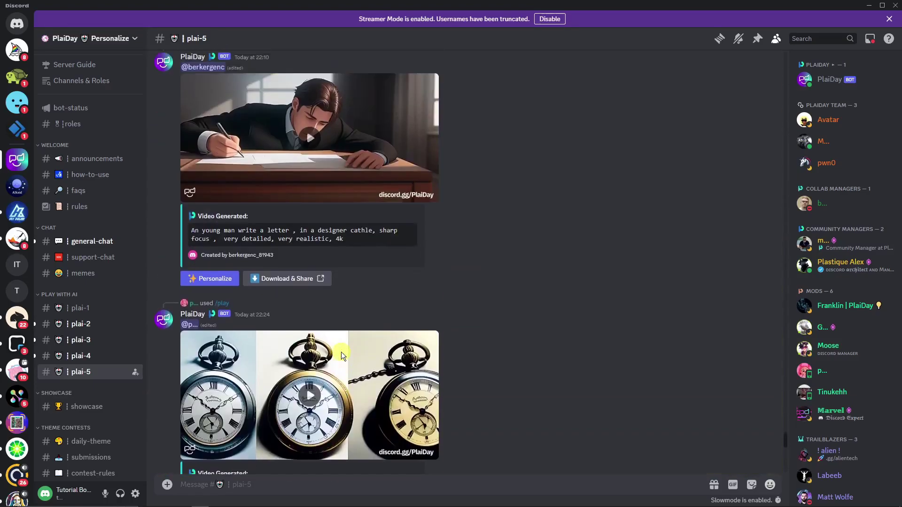
pyautogui.click(315, 285)
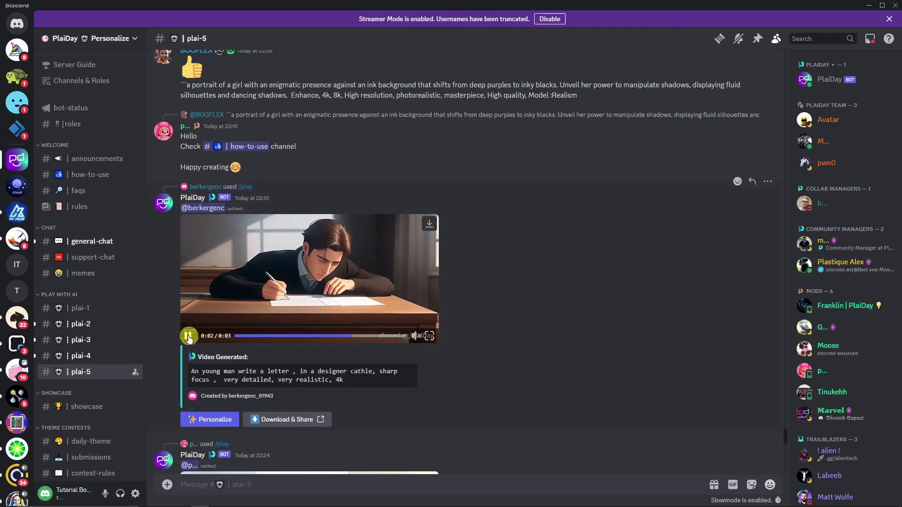
# - Play the generated video of the young man in the coffee shop, and replay it
pyautogui.scroll(-6, 157, 353)
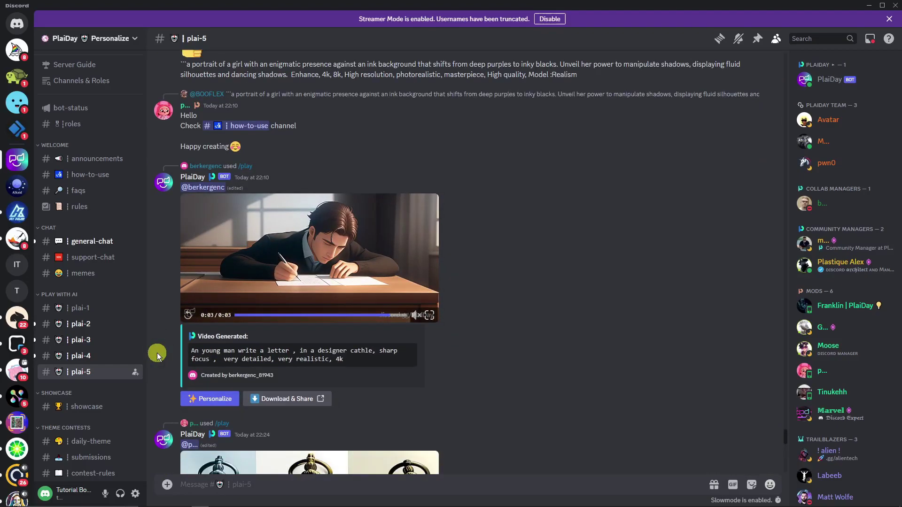
pyautogui.scroll(-4, 159, 351)
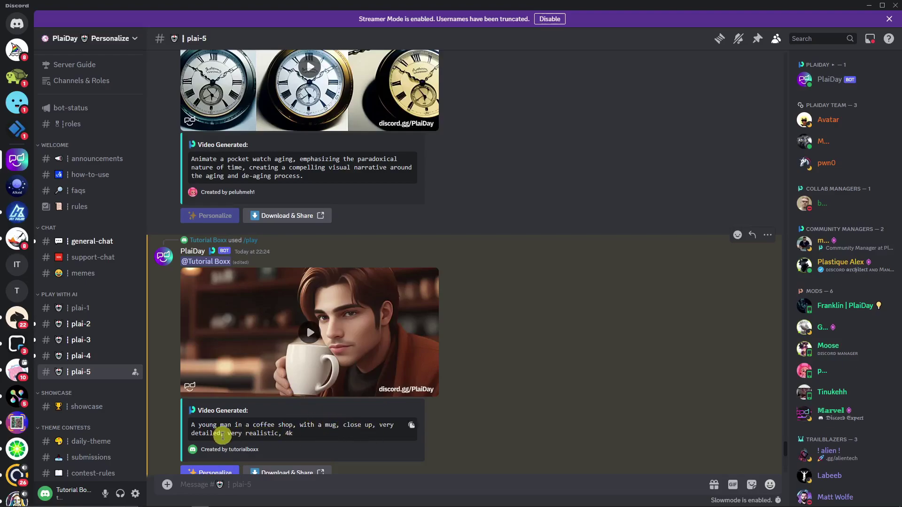
pyautogui.click(220, 367)
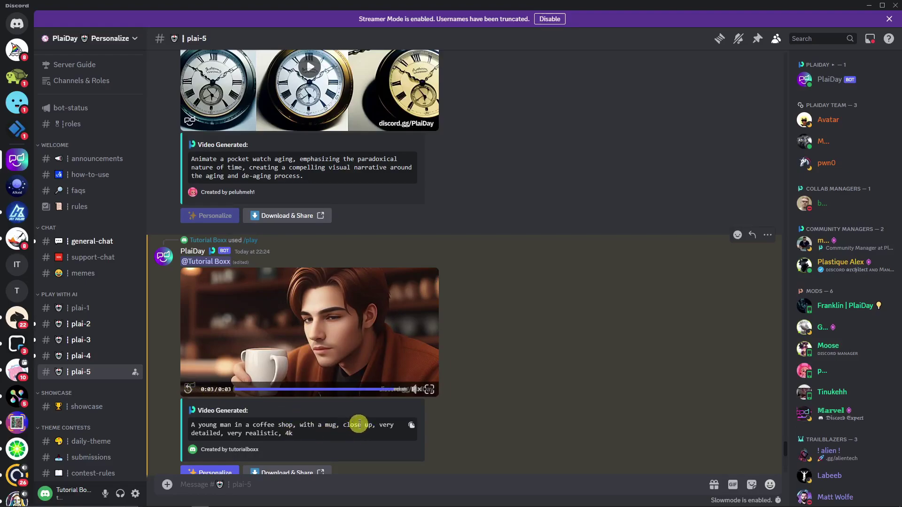
pyautogui.click(188, 389)
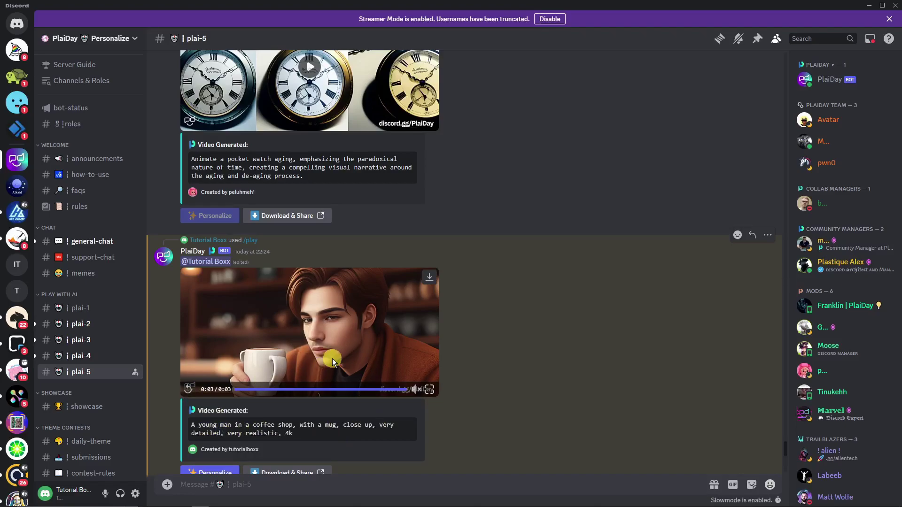
# - Personalize the generated coffee shop video and go to the newest messages in the channel
pyautogui.scroll(-1, 336, 348)
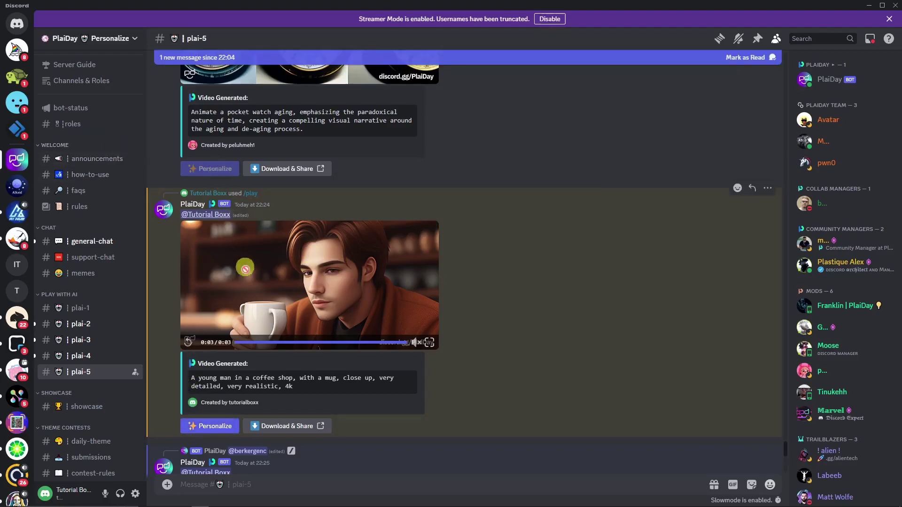
pyautogui.scroll(-10, 263, 282)
pyautogui.scroll(-1, 290, 295)
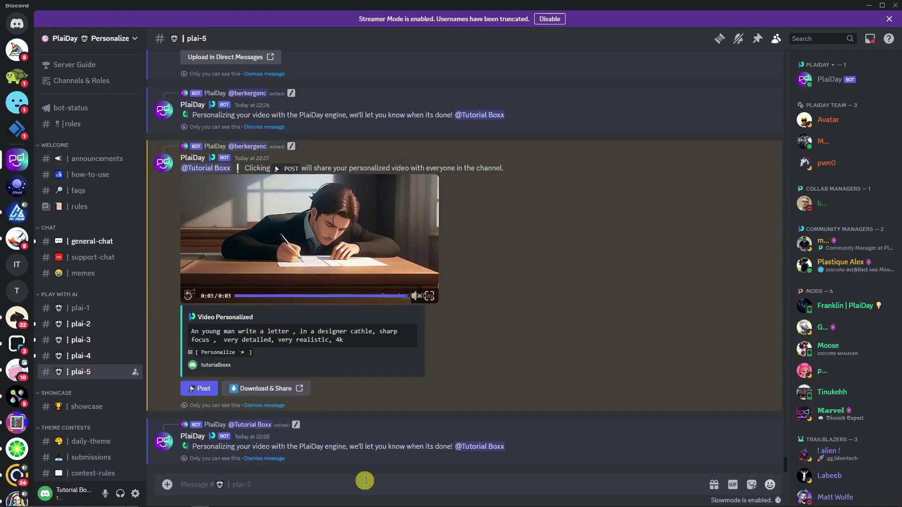
pyautogui.scroll(10, 221, 449)
pyautogui.scroll(1, 219, 356)
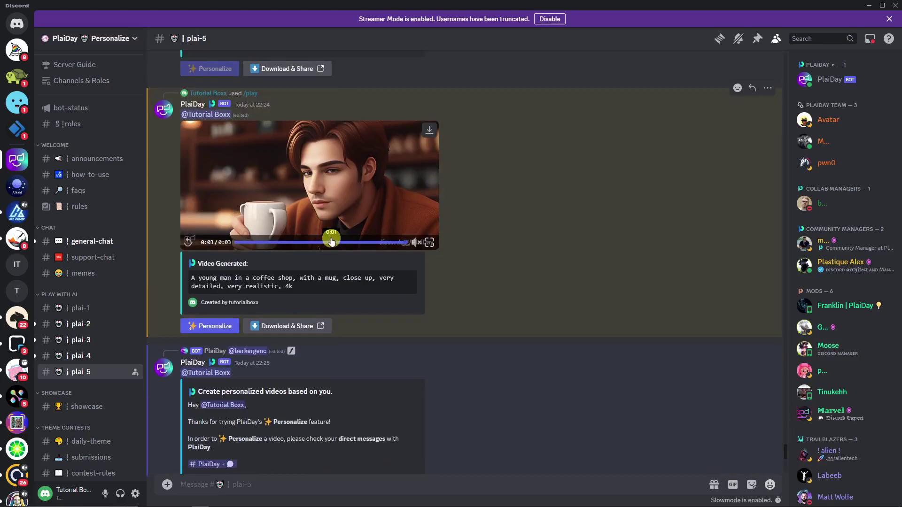
pyautogui.scroll(-10, 332, 237)
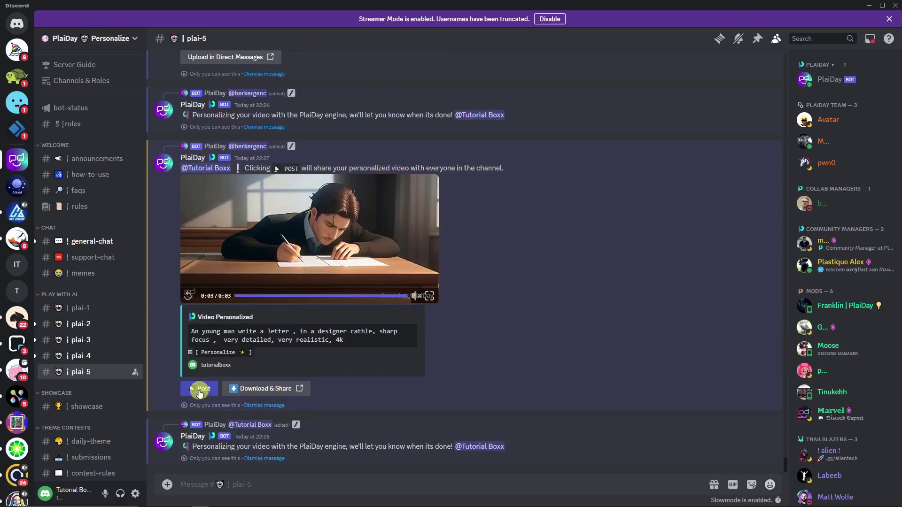
# - Start a /play command that reuses the coffee shop video's prompt, "A young man in a coffee shop, with a mug, close up, very detailed, very realistic, 4k"
pyautogui.scroll(10, 206, 393)
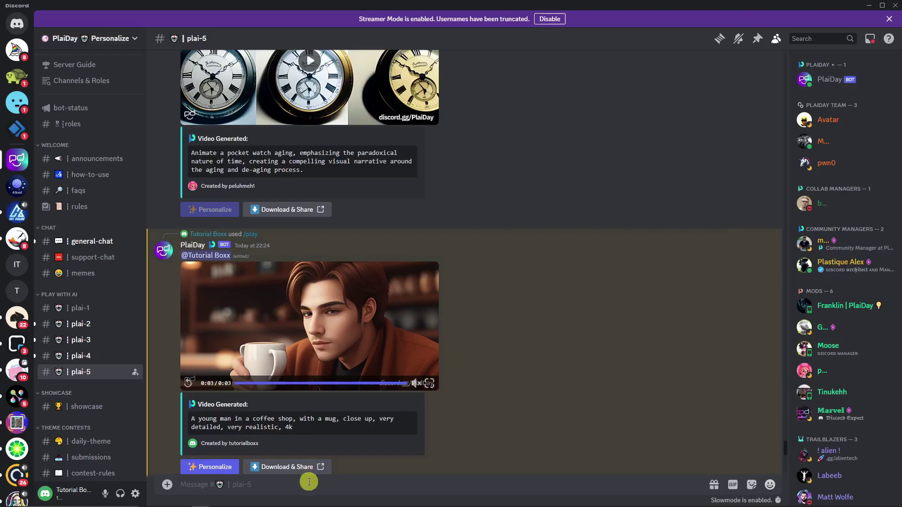
pyautogui.write('/play')
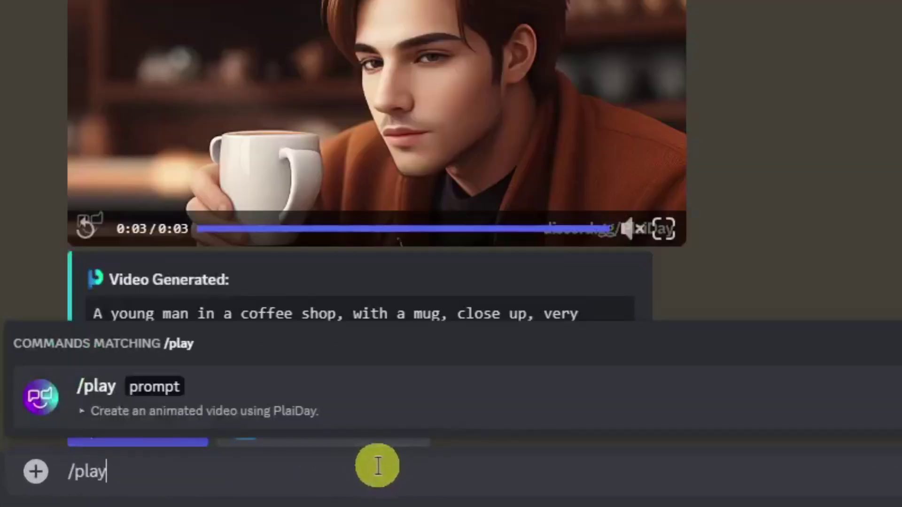
pyautogui.press('Tab')
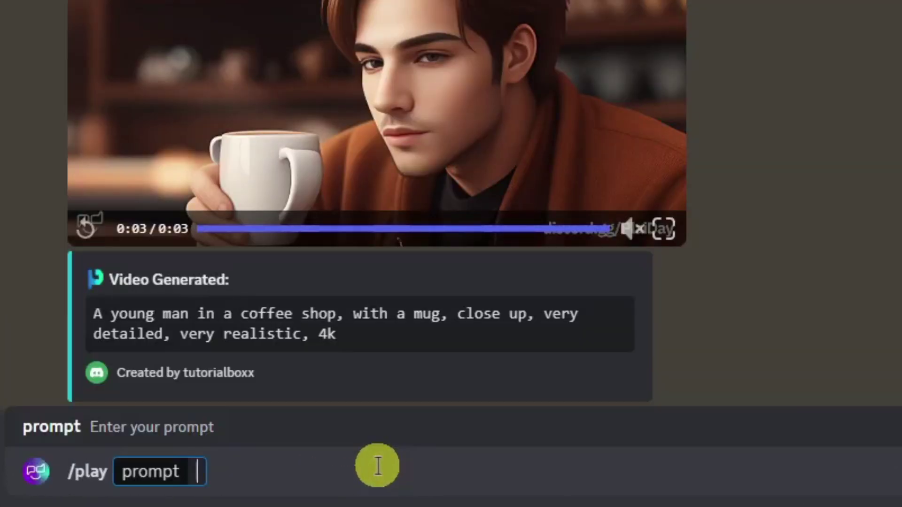
pyautogui.tripleClick(326, 334)
pyautogui.hotkey('ctrl', 'c')
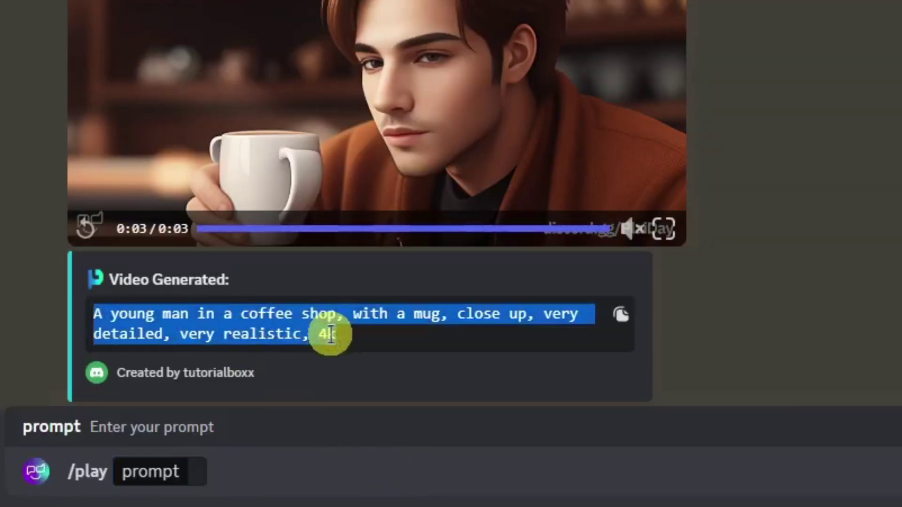
pyautogui.click(199, 469)
pyautogui.hotkey('ctrl', 'v')
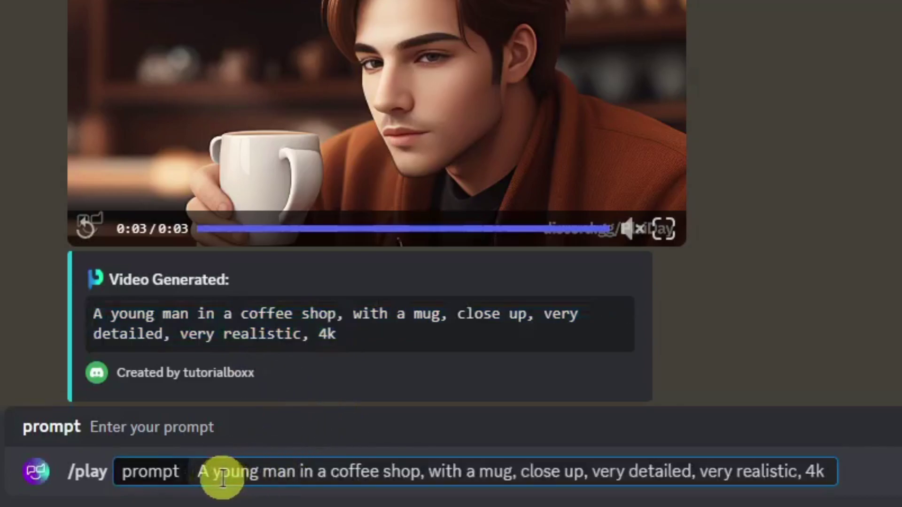
# - Remove "A young man" from the start of the prompt
pyautogui.moveTo(203, 472); pyautogui.dragTo(296, 471)
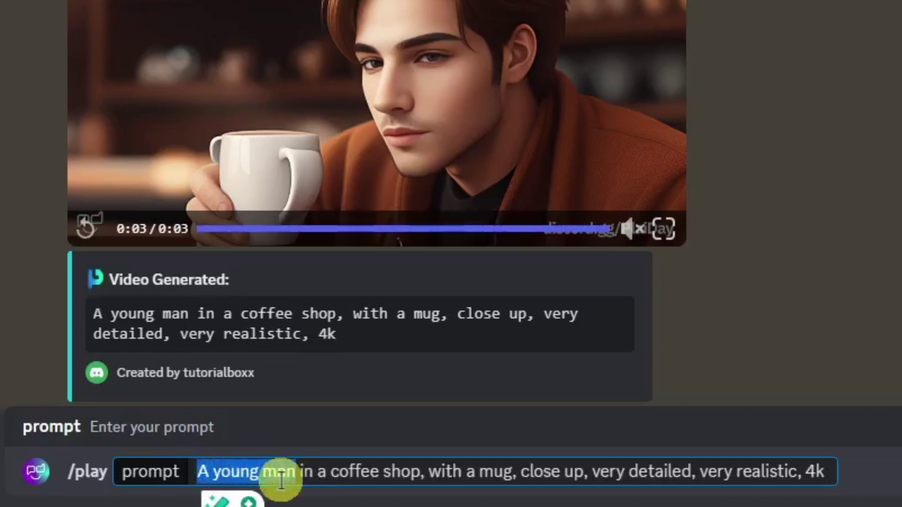
pyautogui.write('Nikol')
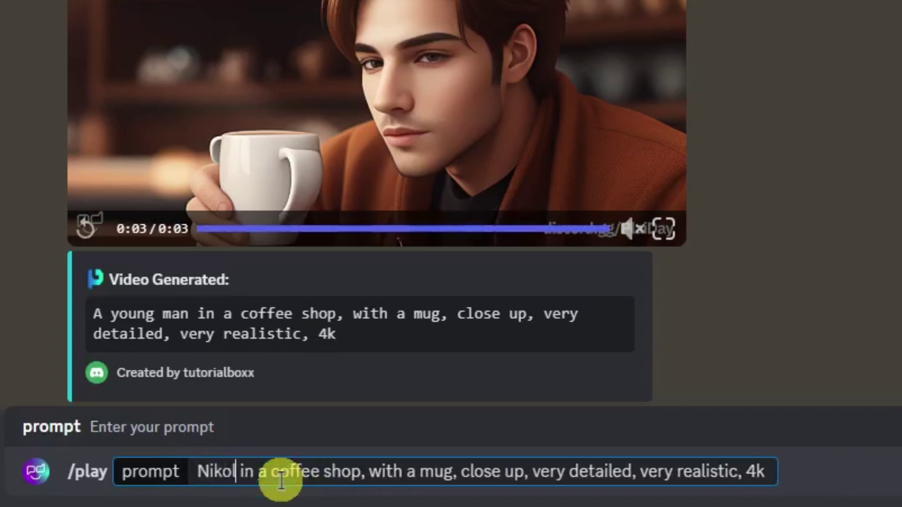
pyautogui.press('BackSpace')
pyautogui.press('BackSpace')
pyautogui.press('BackSpace')
pyautogui.press('BackSpace')
pyautogui.press('BackSpace')
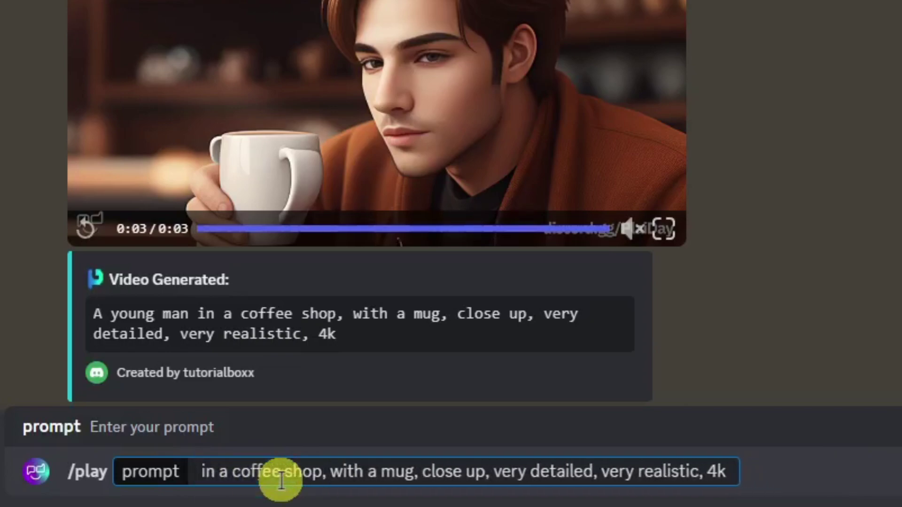
pyautogui.write('Mark')
pyautogui.press('BackSpace')
pyautogui.press('BackSpace')
pyautogui.press('BackSpace')
pyautogui.press('BackSpace')
# - Insert "Elon Musk" as the subject at the start of the prompt and submit the /play command
pyautogui.write('Elon Musk')
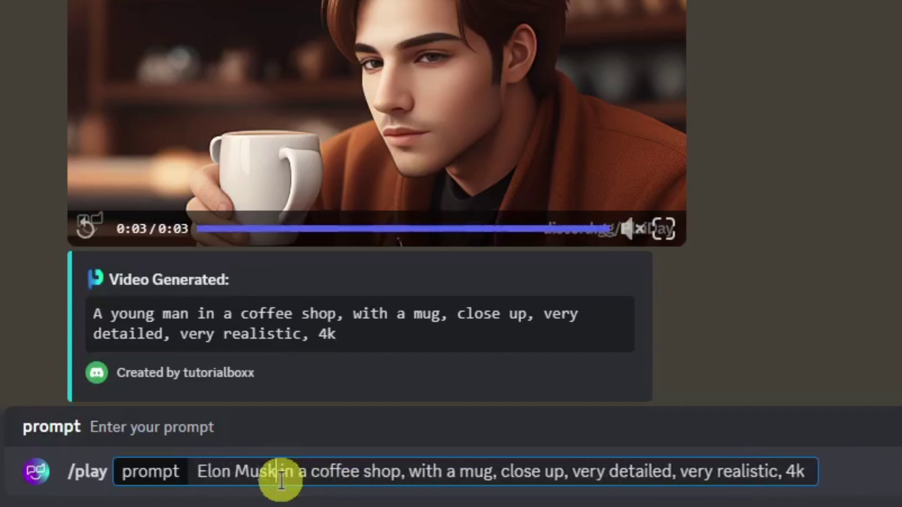
pyautogui.press('Return')
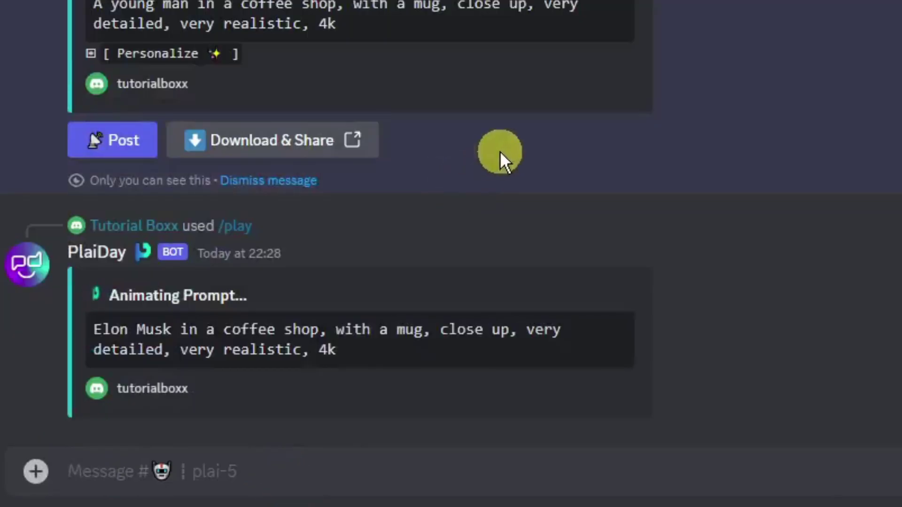
# - Play and pause the personalized coffee shop video, and go back to the original video to compare the faces
pyautogui.scroll(5, 517, 179)
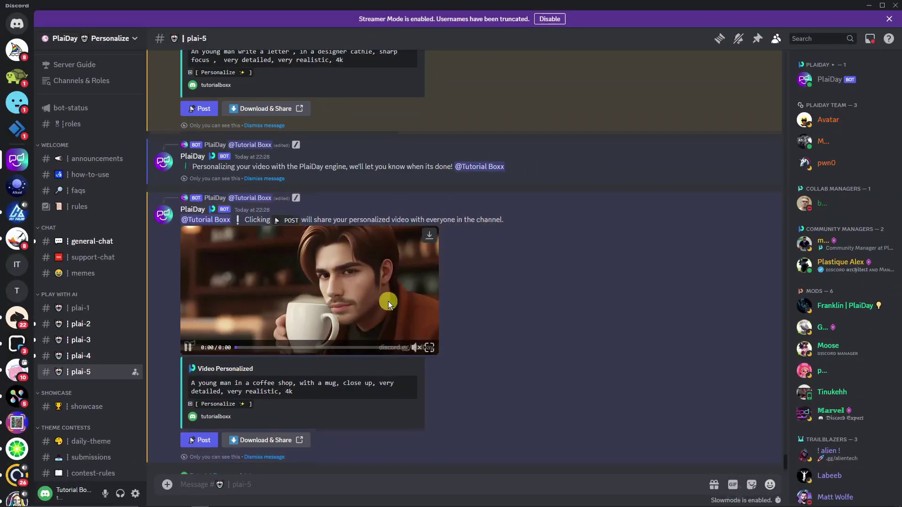
pyautogui.scroll(3, 563, 145)
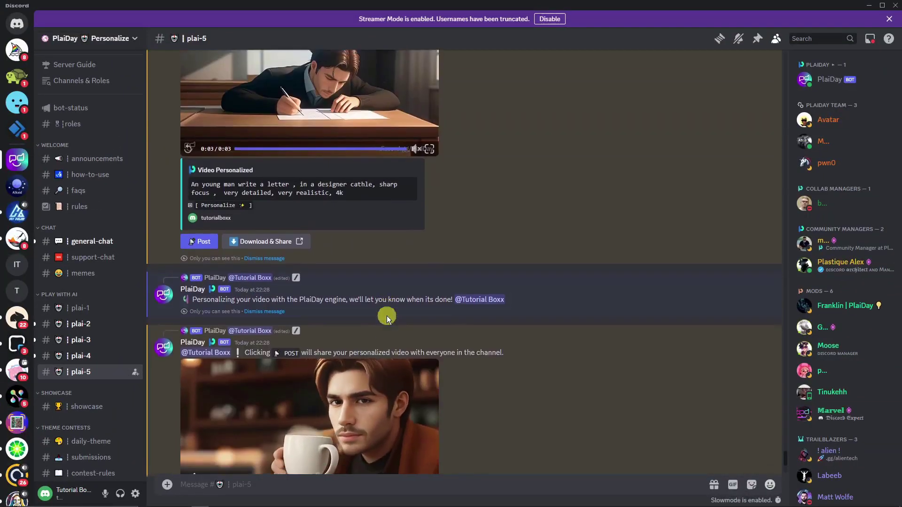
pyautogui.scroll(-1, 388, 319)
pyautogui.click(388, 329)
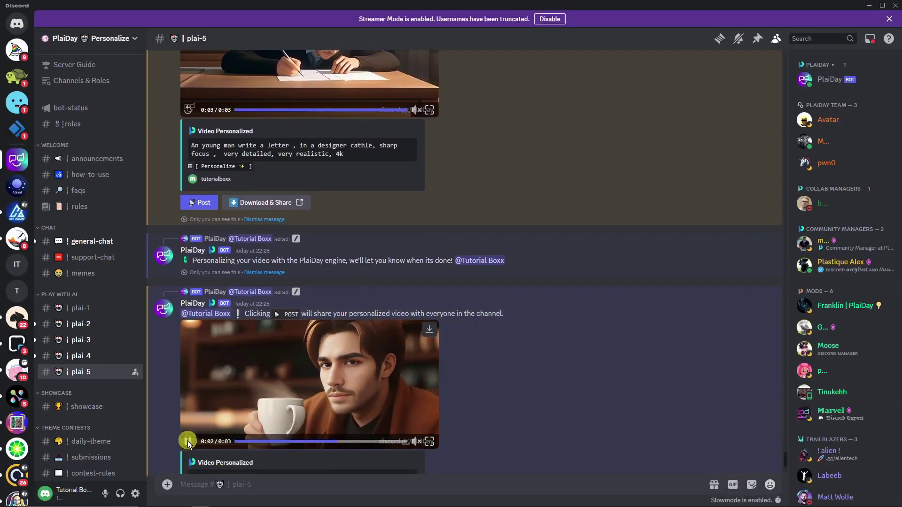
pyautogui.click(380, 412)
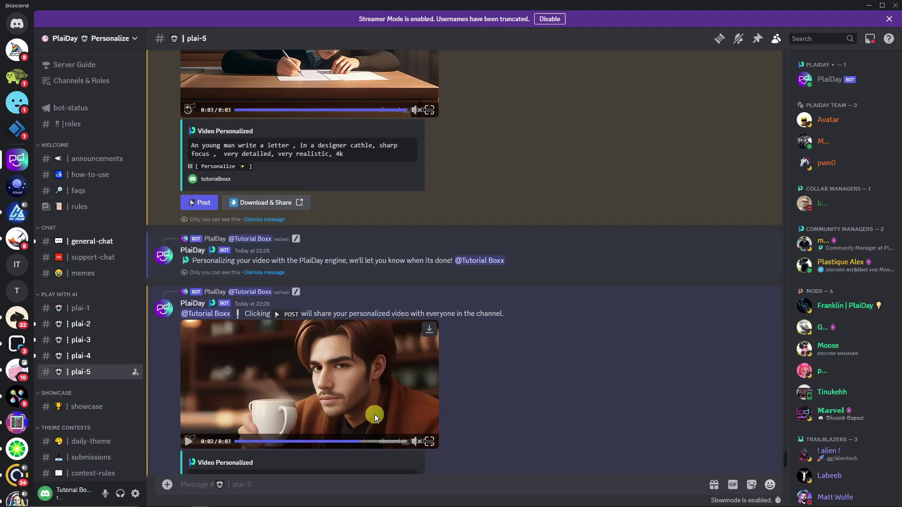
pyautogui.scroll(10, 374, 414)
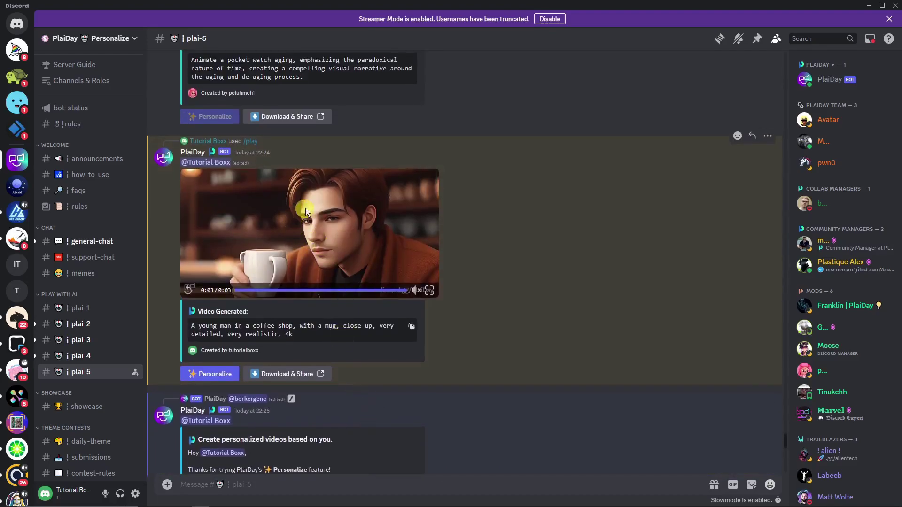
# - Return to the personalized coffee shop video, replay it briefly and pause it to examine the face
pyautogui.scroll(-9, 310, 207)
pyautogui.scroll(-6, 353, 257)
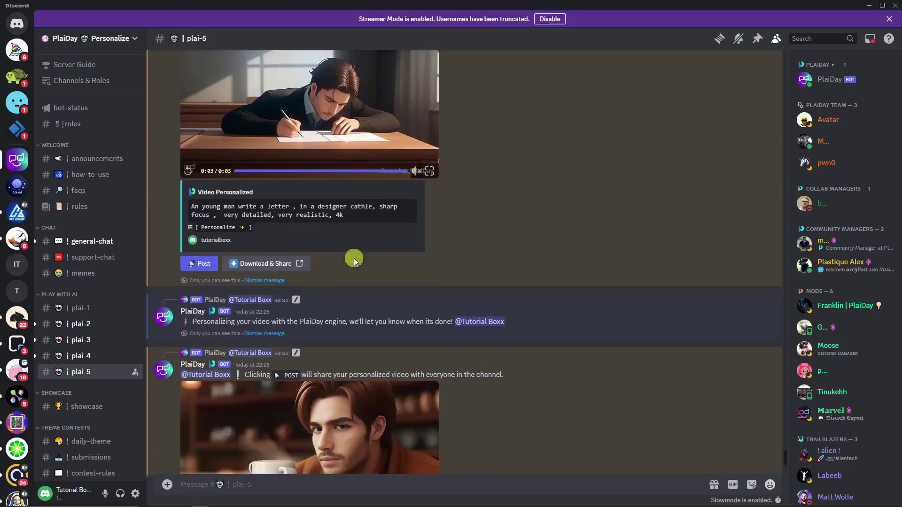
pyautogui.click(226, 397)
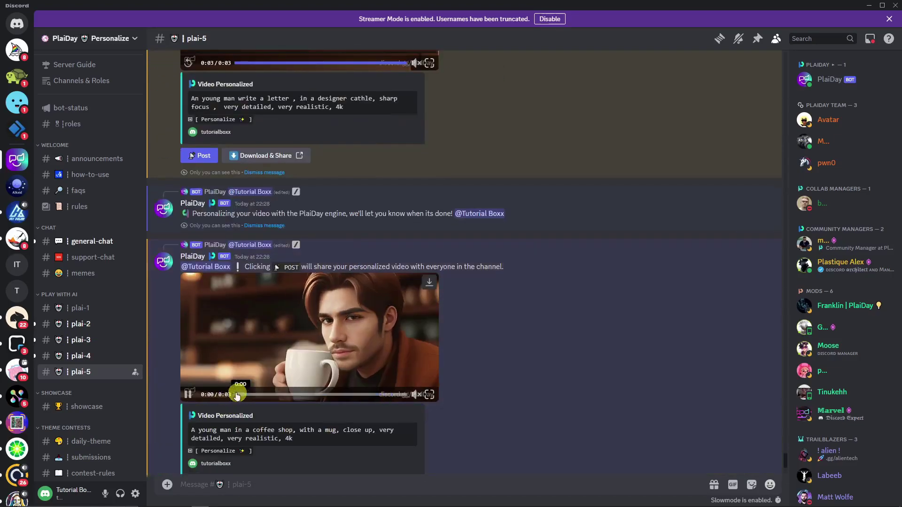
pyautogui.click(188, 395)
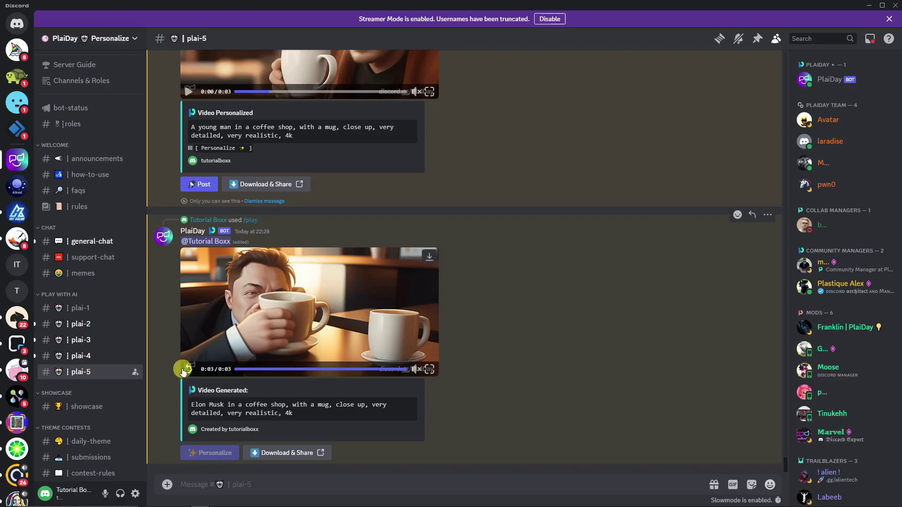
# - Play, pause and replay the generated "Elon Musk in a coffee shop" video to examine the subject's face and movement
pyautogui.click(188, 370)
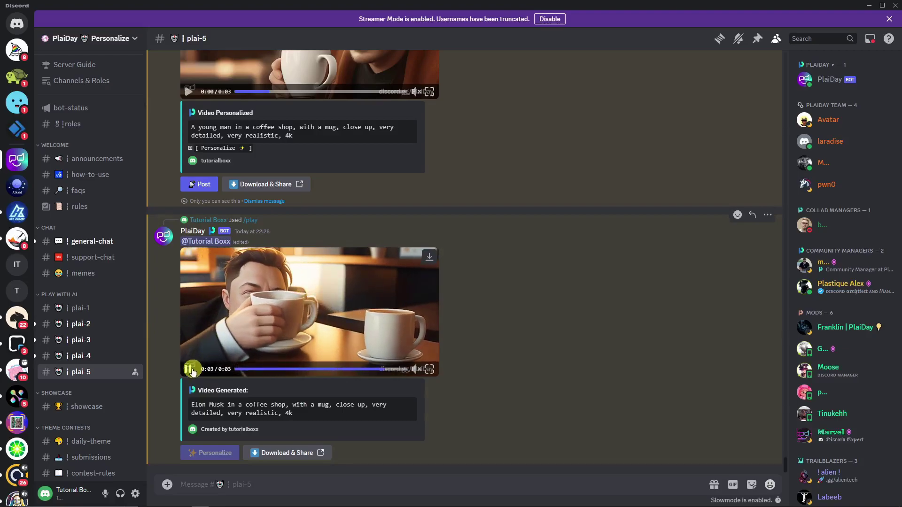
pyautogui.click(190, 372)
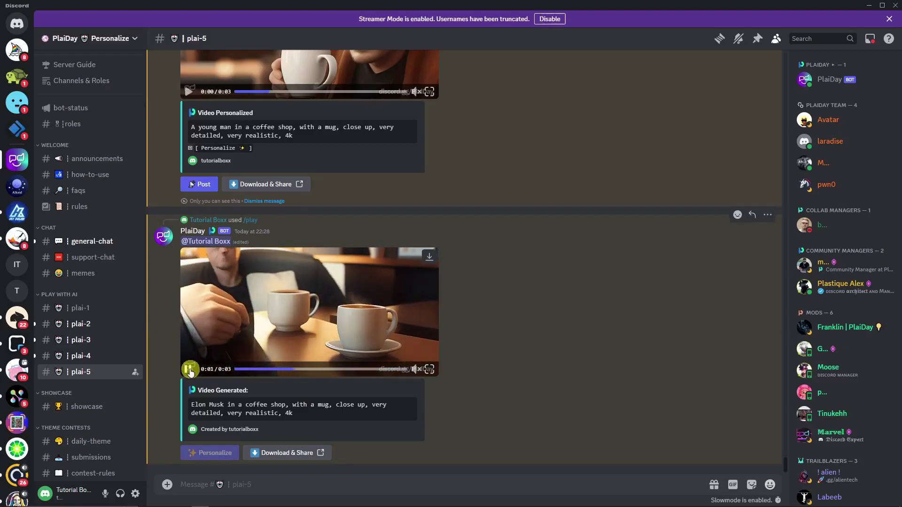
pyautogui.click(189, 372)
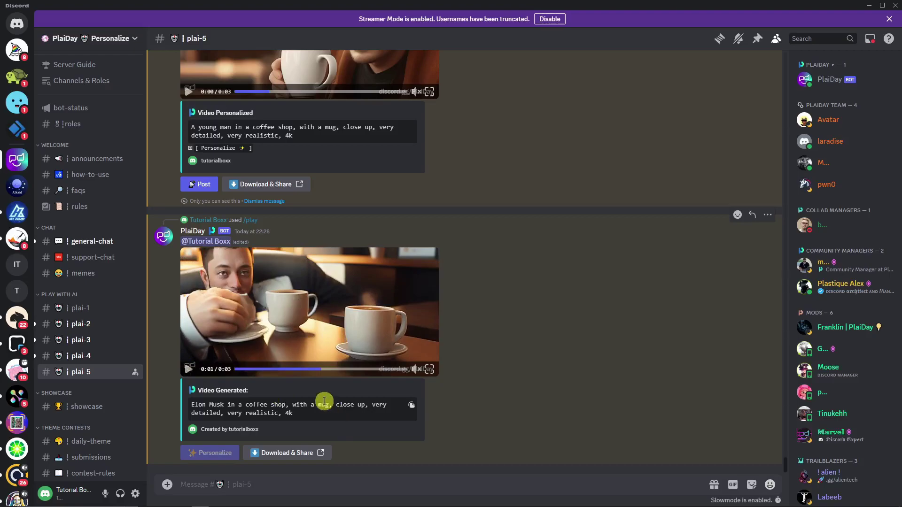
pyautogui.click(188, 369)
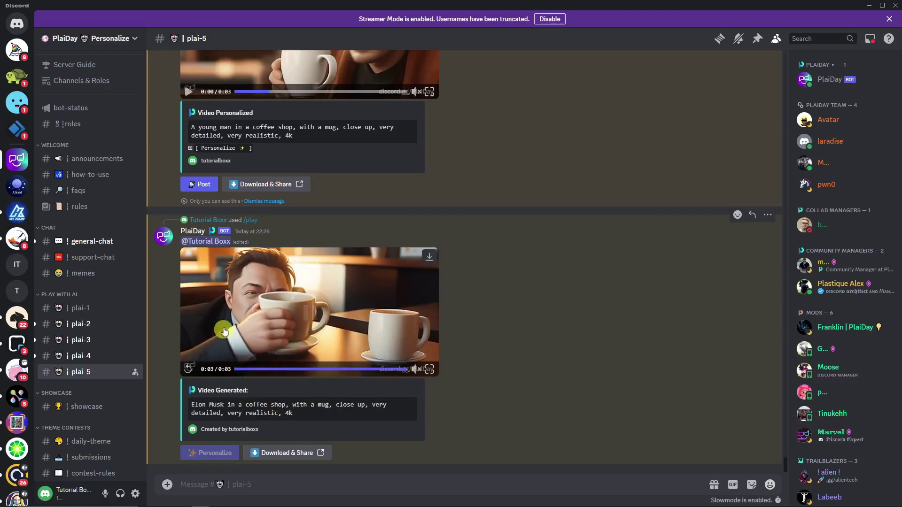
pyautogui.click(187, 370)
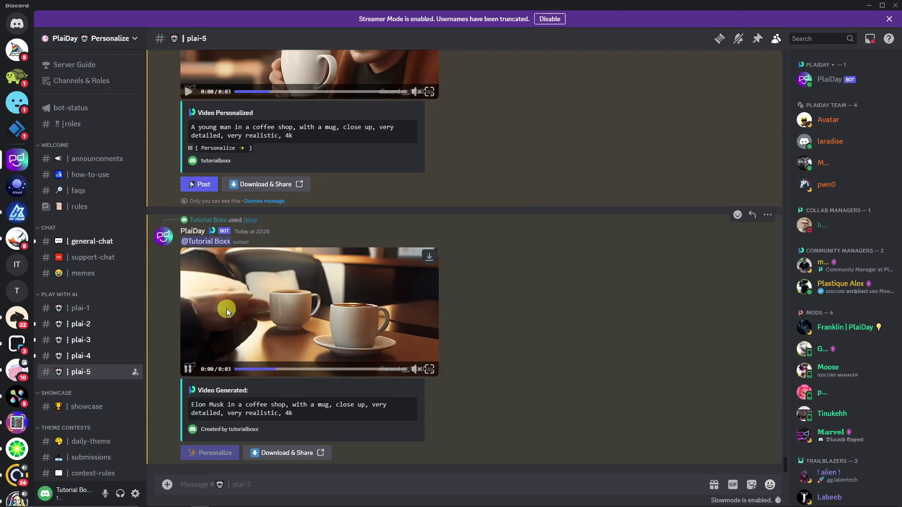
pyautogui.click(188, 370)
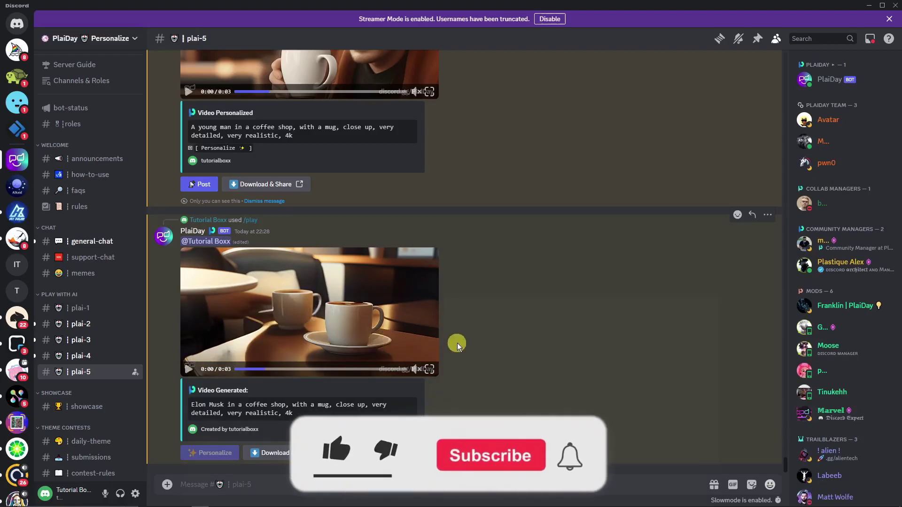
pyautogui.scroll(4, 463, 364)
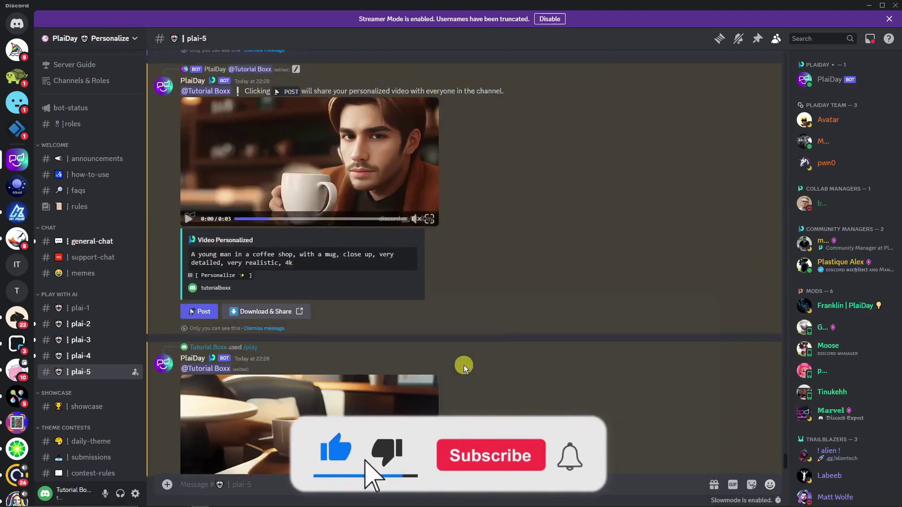
pyautogui.scroll(-4, 463, 365)
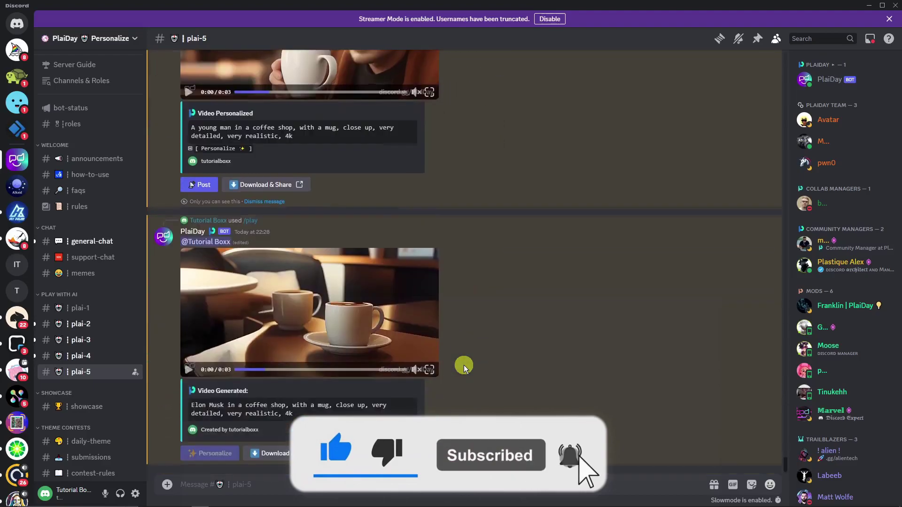